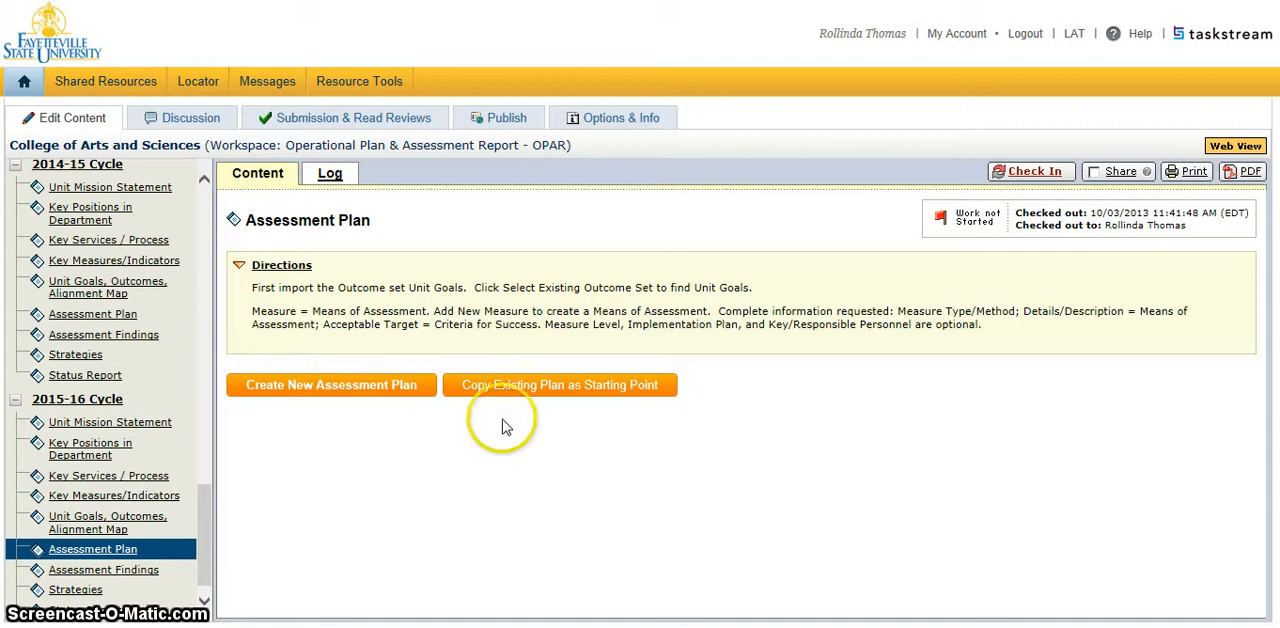
Create a new assessment plan from scratch for the 2015-16 cycle and expand its Outcomes and Measures section.
{"action": "left_click", "coordinate": [312, 398]}
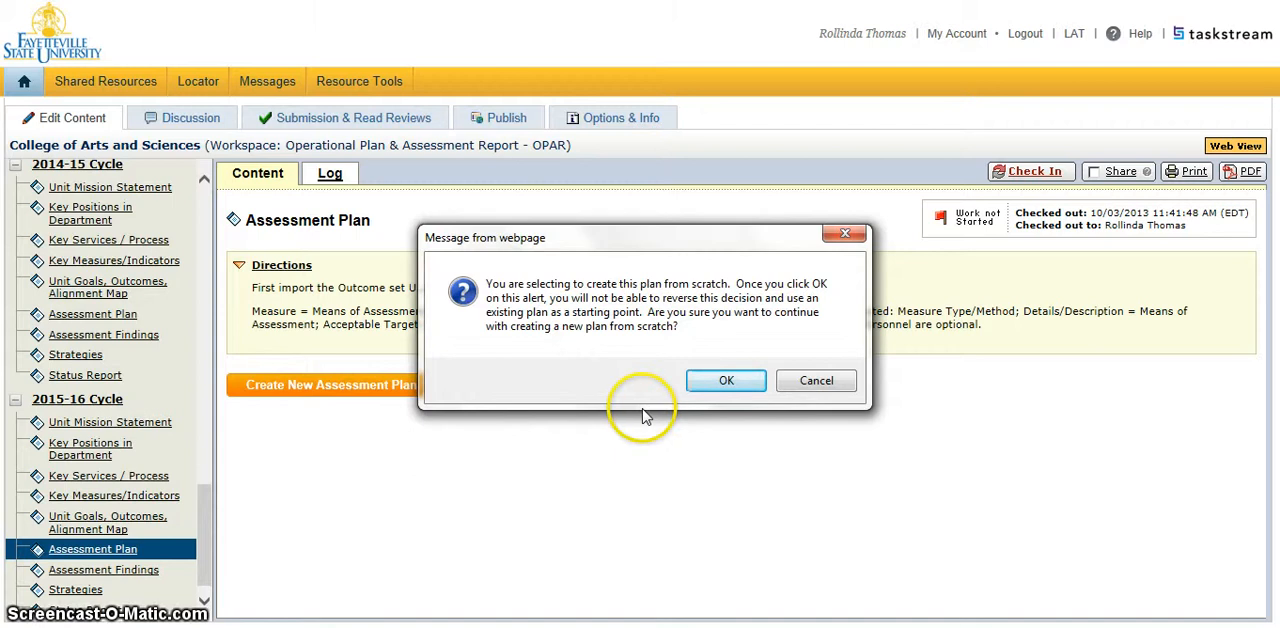
{"action": "left_click", "coordinate": [722, 382]}
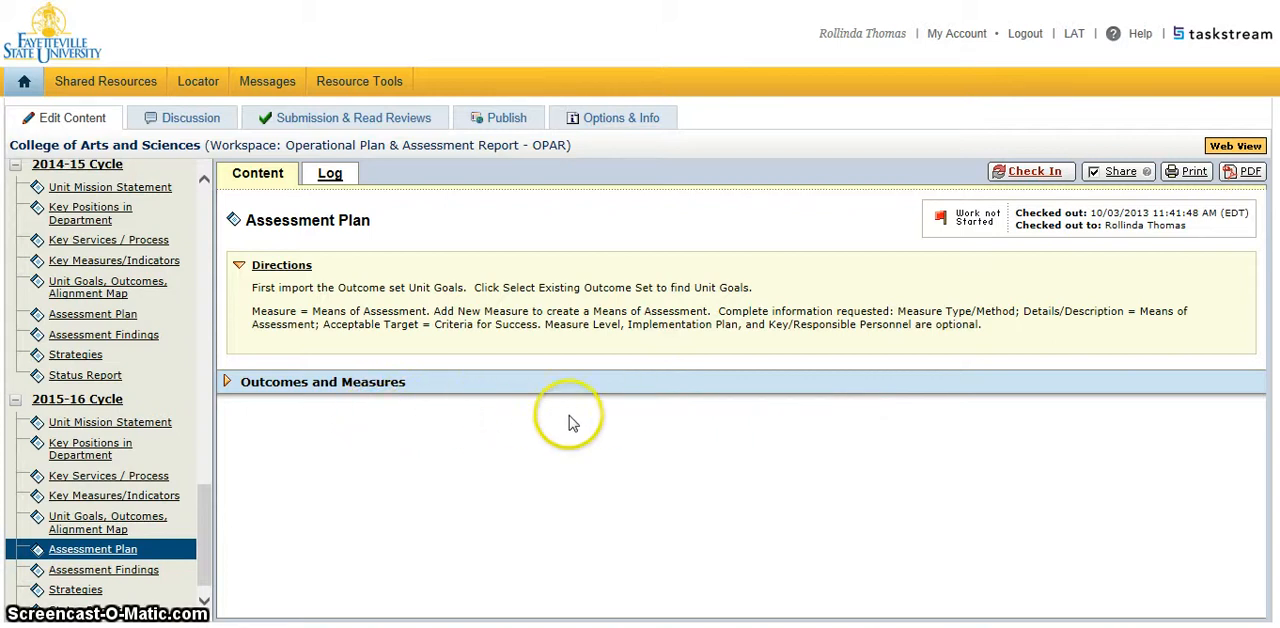
{"action": "left_click", "coordinate": [467, 386]}
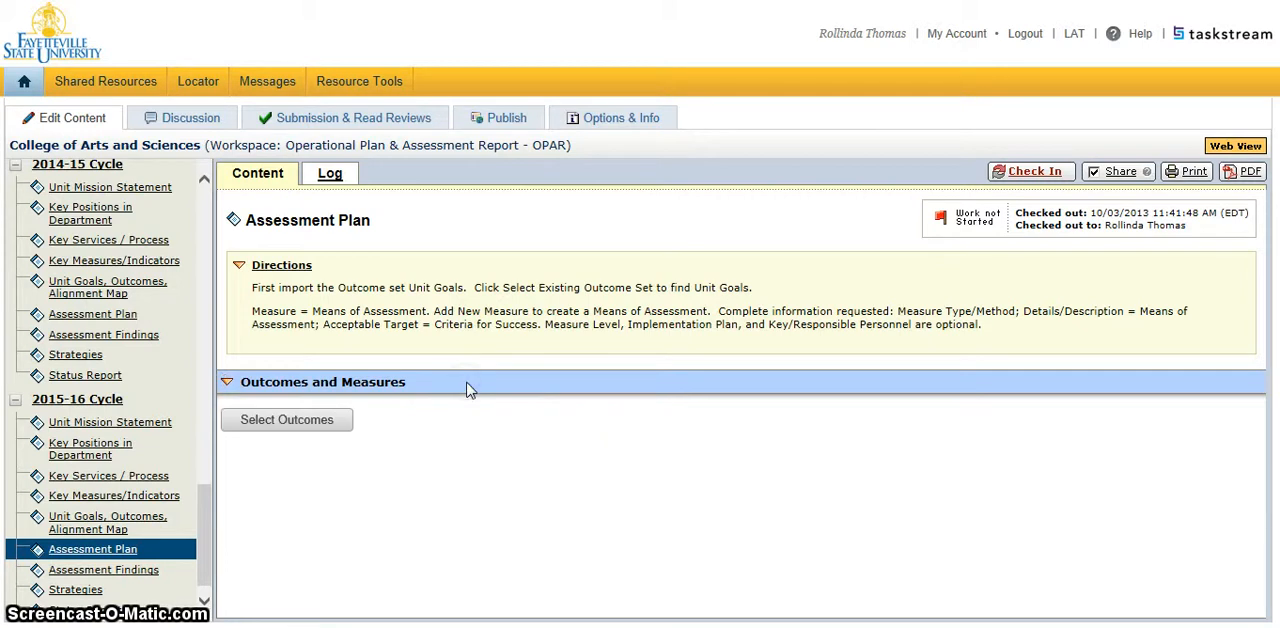
Import the existing Annual Unit Goals outcome set into the assessment plan's outcome selection.
{"action": "left_click", "coordinate": [300, 430]}
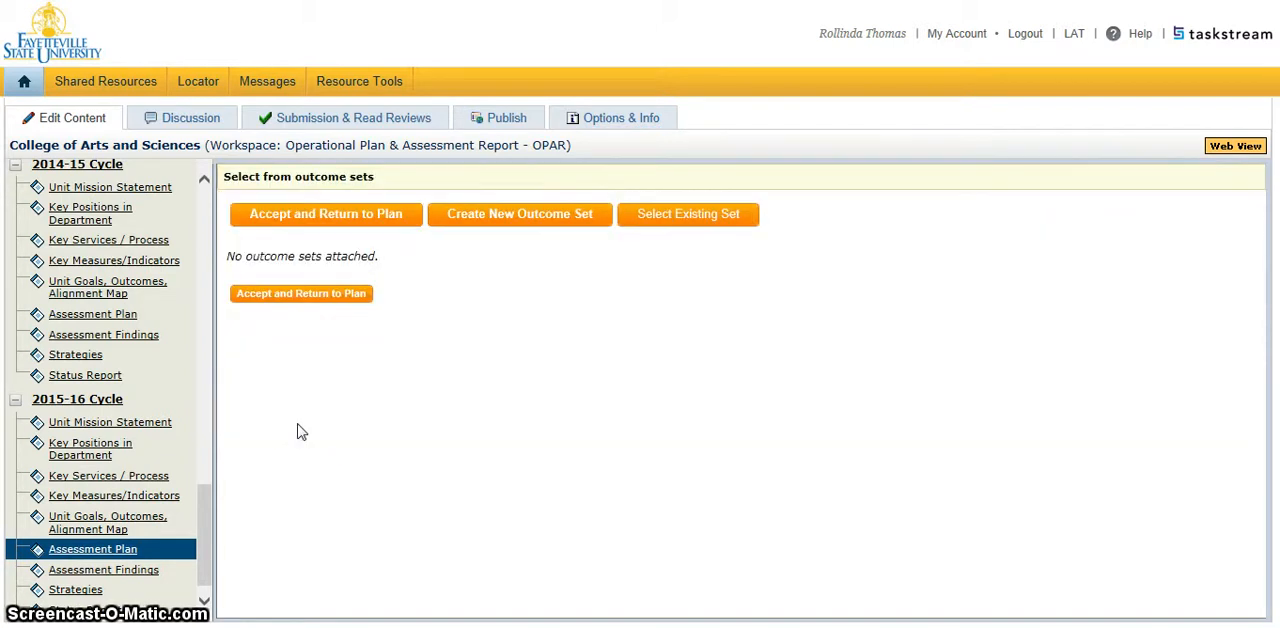
{"action": "left_click", "coordinate": [471, 365]}
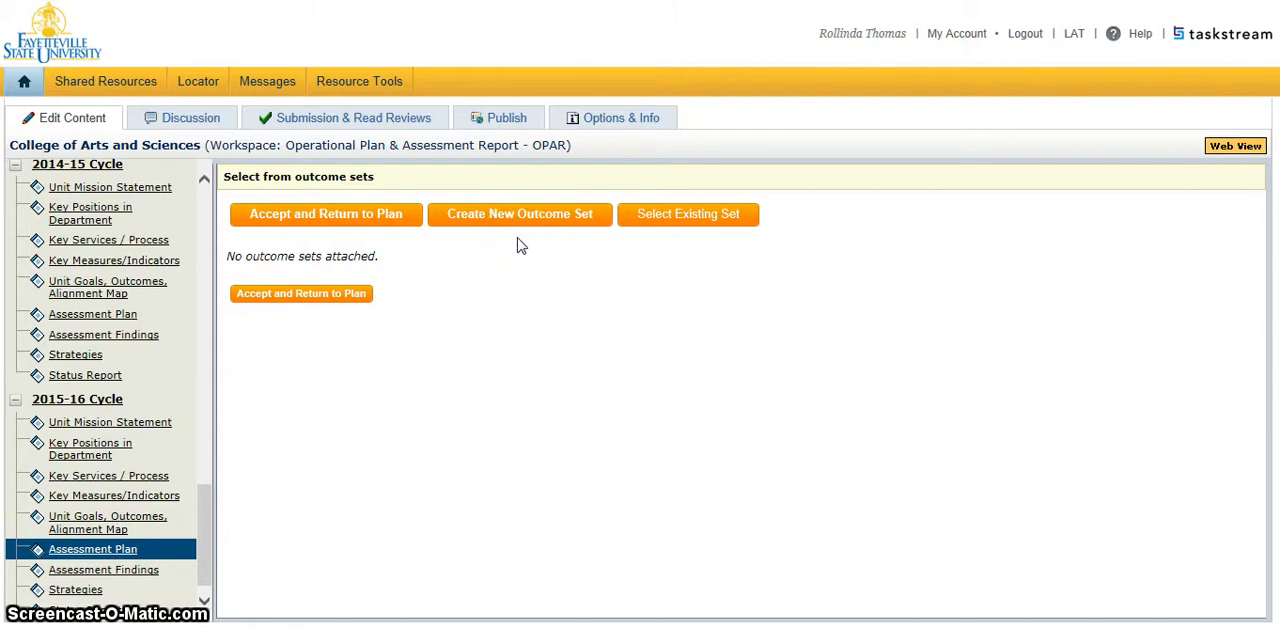
{"action": "left_click", "coordinate": [707, 222]}
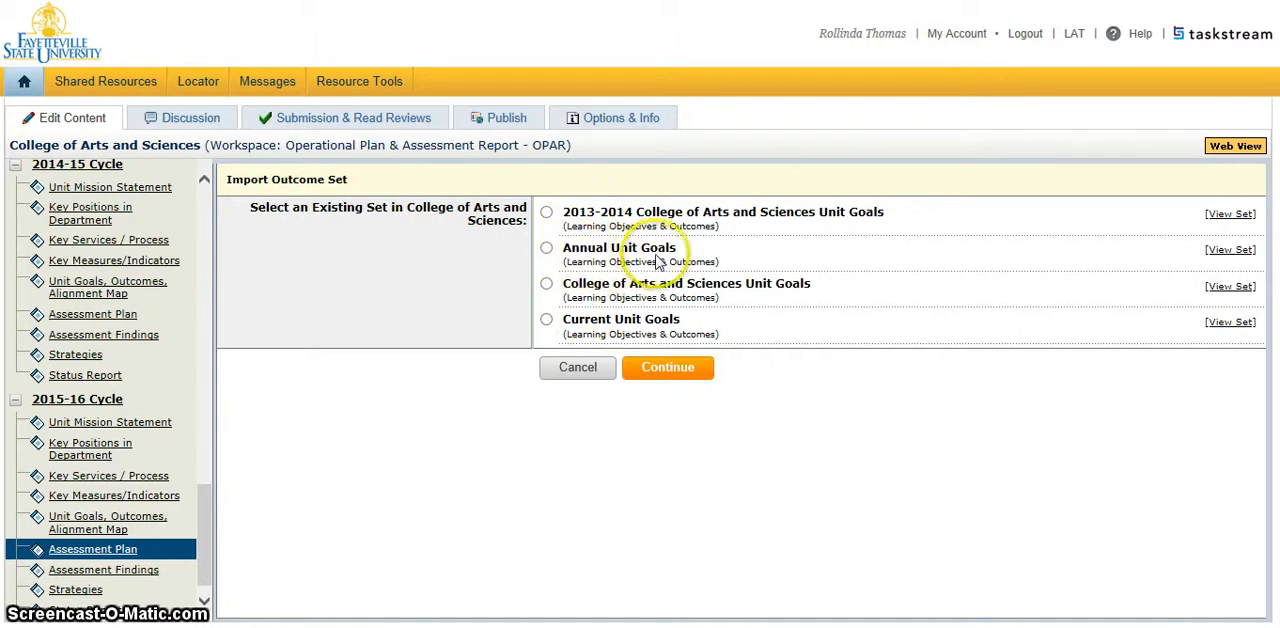
{"action": "left_click", "coordinate": [547, 249]}
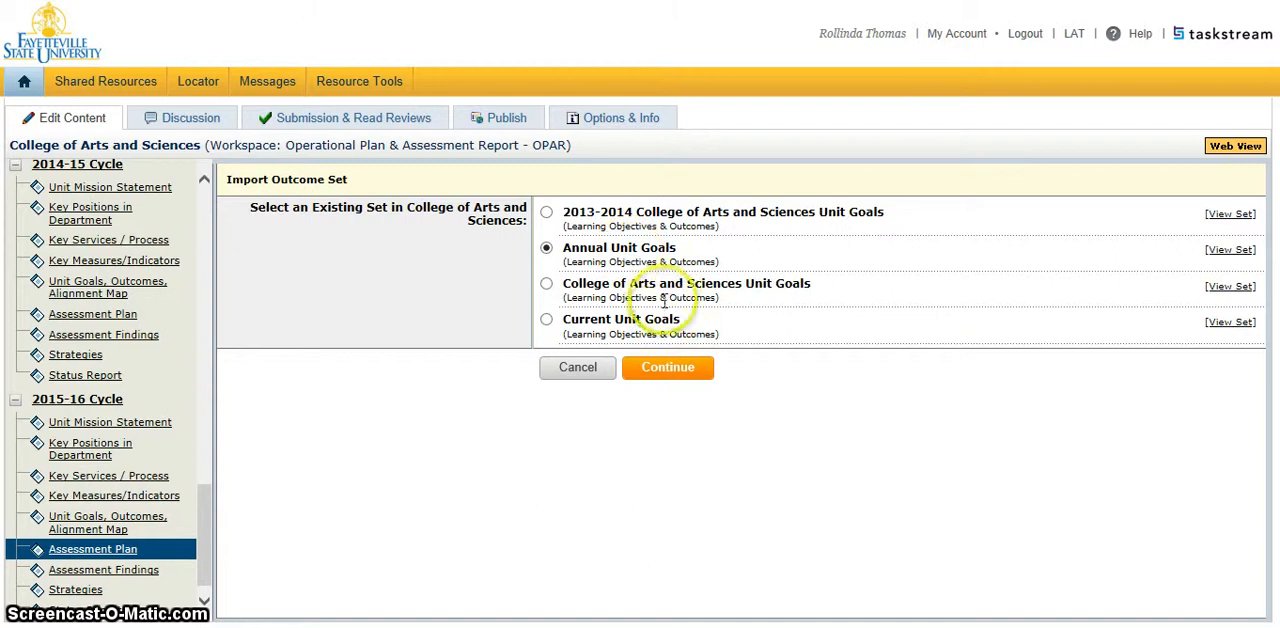
{"action": "left_click", "coordinate": [686, 372]}
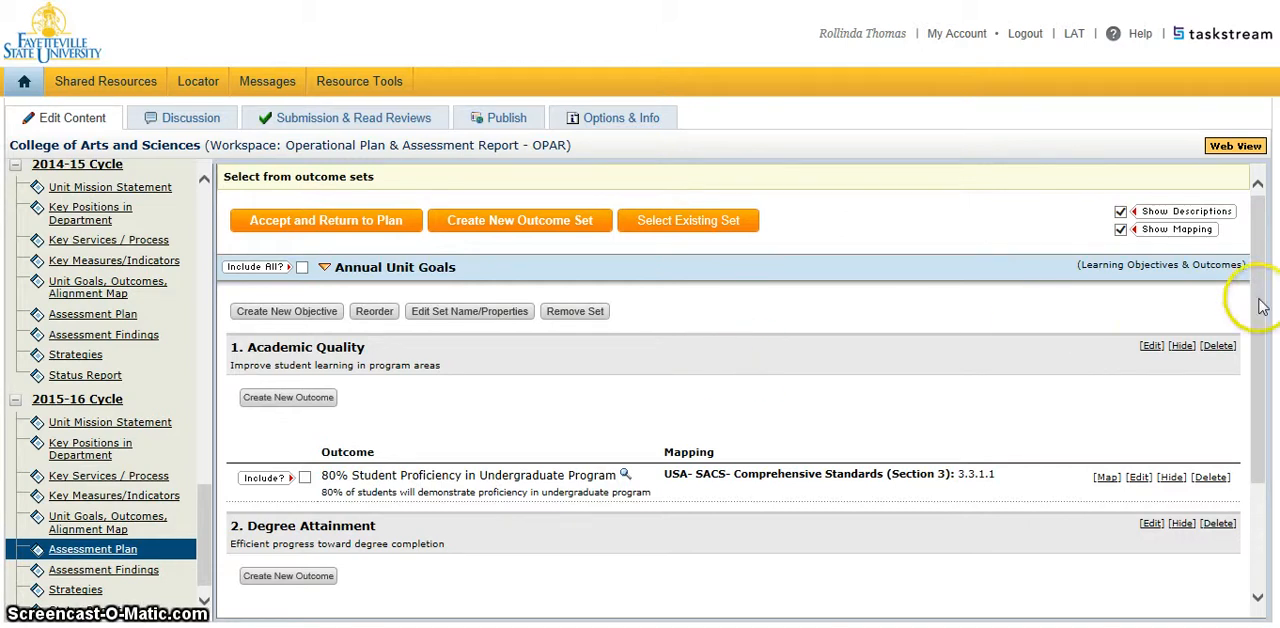
Include all outcomes of the Annual Unit Goals set and accept them into the assessment plan.
{"action": "mouse_move", "coordinate": [1262, 307]}
{"action": "left_mouse_down"}
{"action": "mouse_move", "coordinate": [1266, 434]}
{"action": "mouse_move", "coordinate": [1266, 317]}
{"action": "left_mouse_up"}
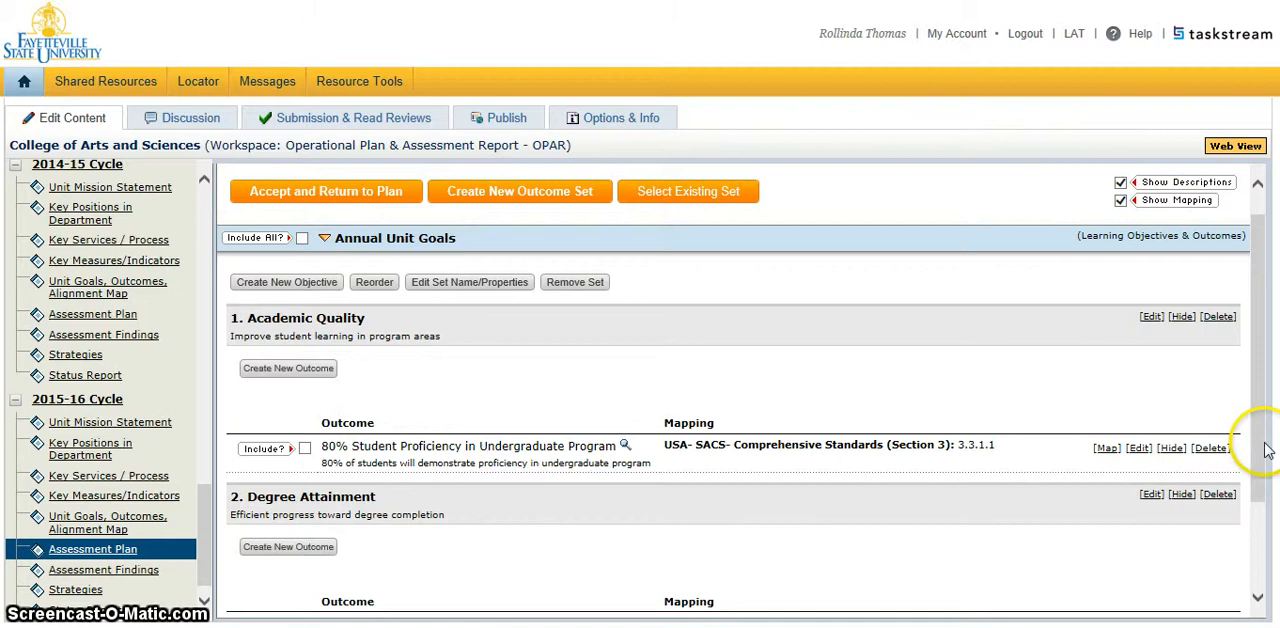
{"action": "left_click", "coordinate": [304, 449]}
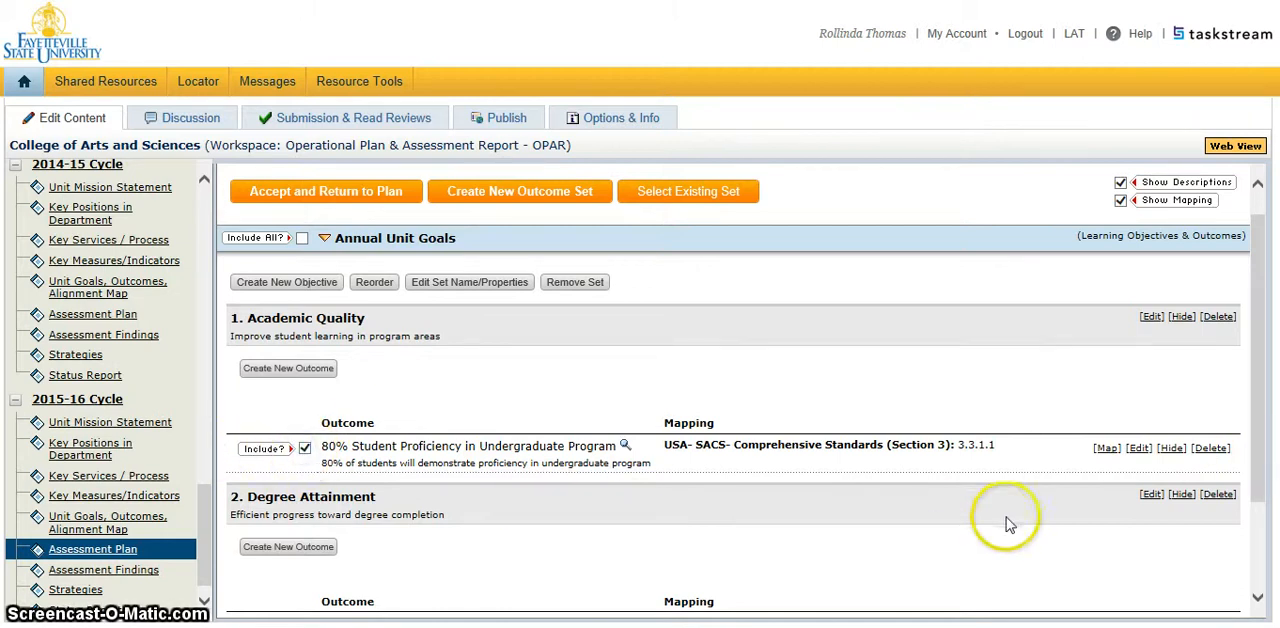
{"action": "left_click_drag", "start_coordinate": [1260, 474], "coordinate": [1275, 565]}
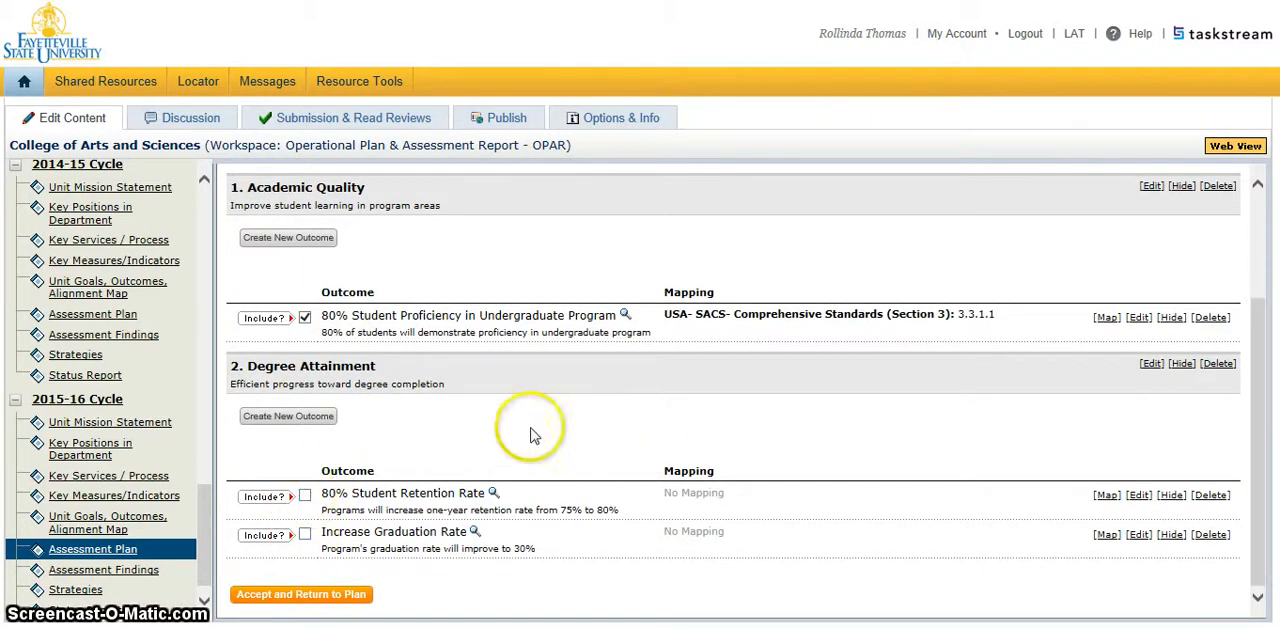
{"action": "left_click_drag", "start_coordinate": [1262, 386], "coordinate": [1262, 300]}
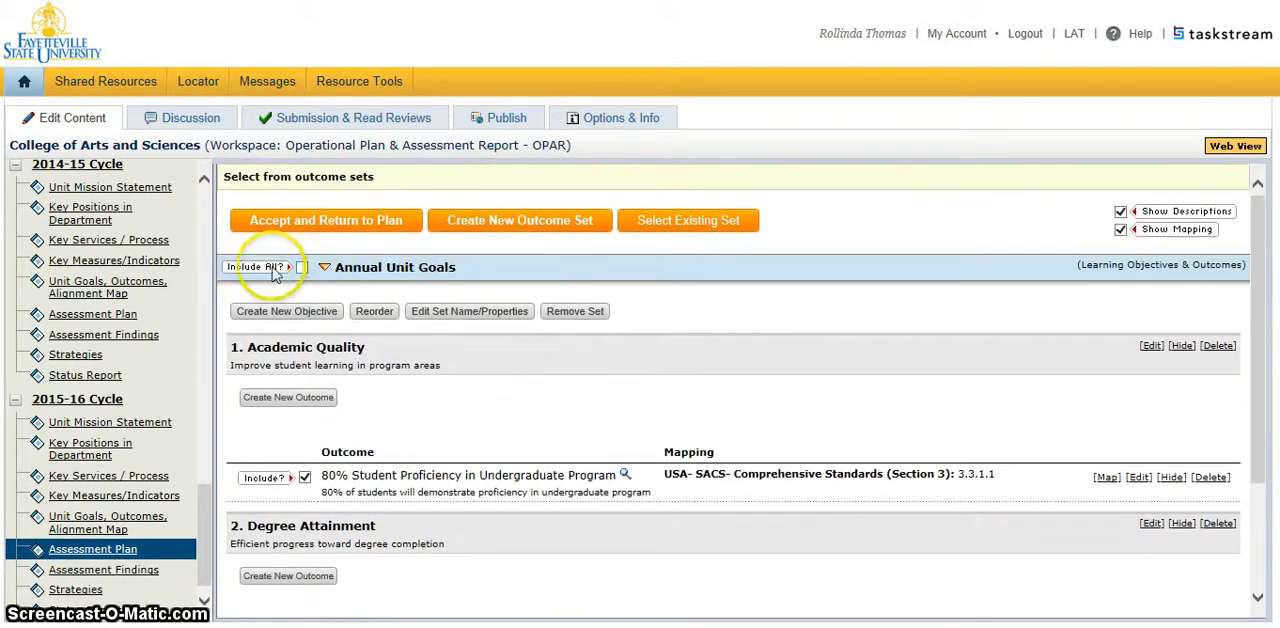
{"action": "left_click", "coordinate": [302, 268]}
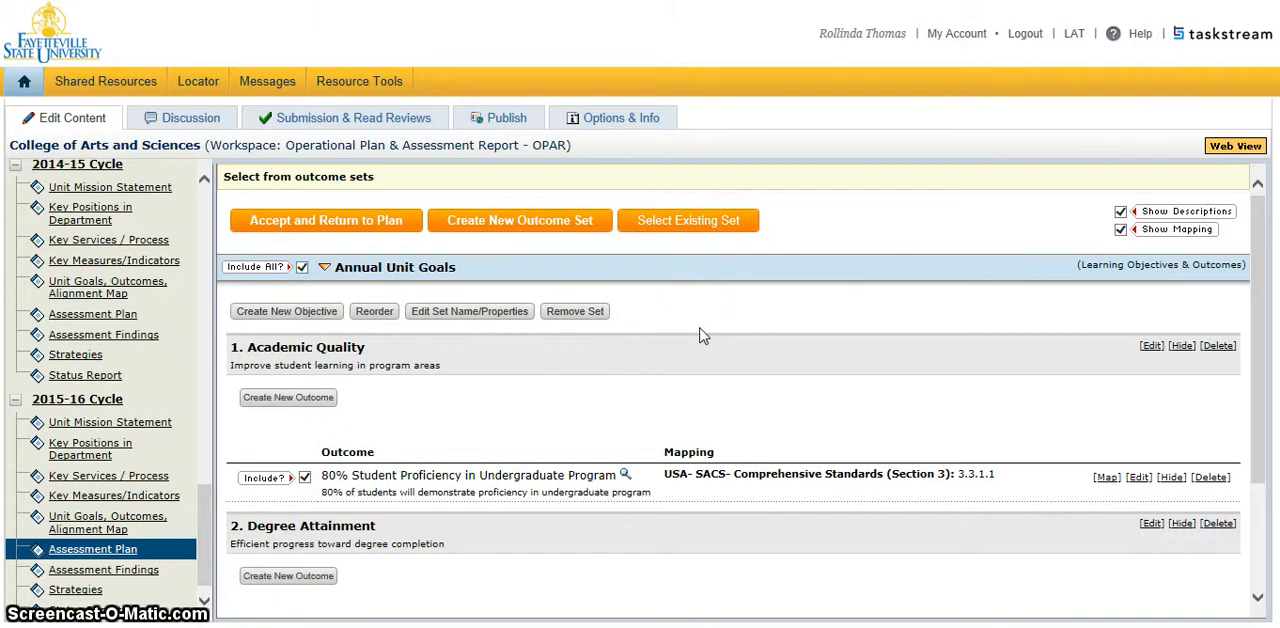
{"action": "left_click", "coordinate": [1063, 302]}
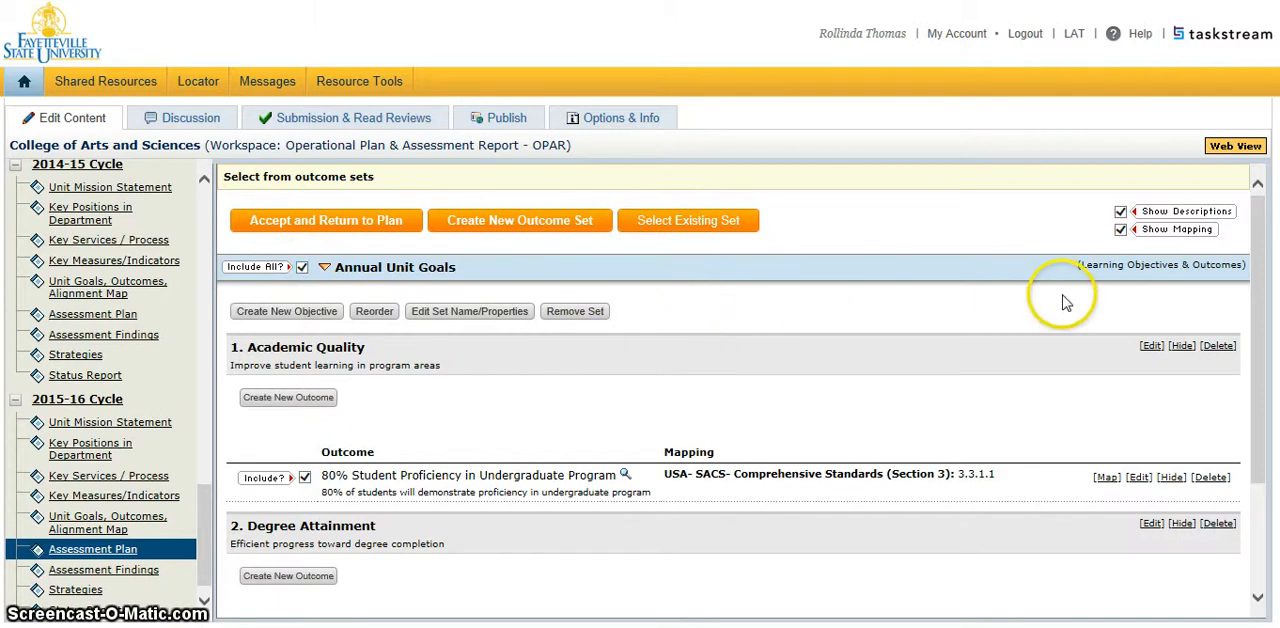
{"action": "left_click", "coordinate": [315, 225]}
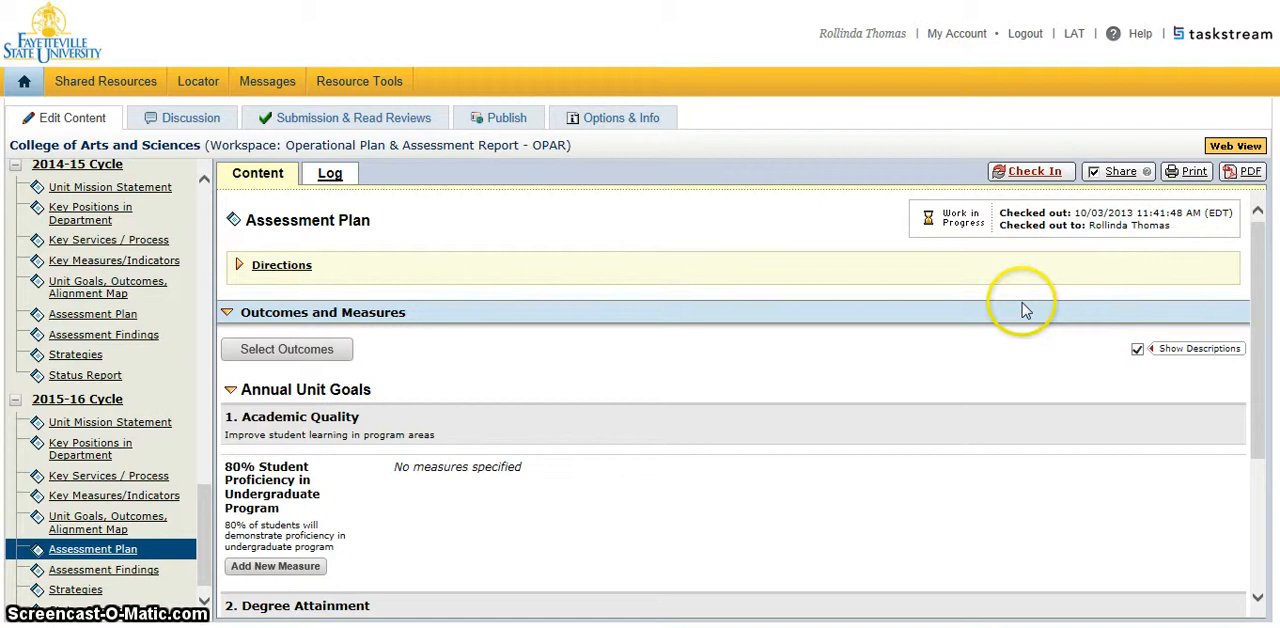
Add a new measure titled "Program Assessment Matrix" to the 80% Student Proficiency in Undergraduate Program outcome.
{"action": "left_click_drag", "start_coordinate": [1262, 289], "coordinate": [1262, 385]}
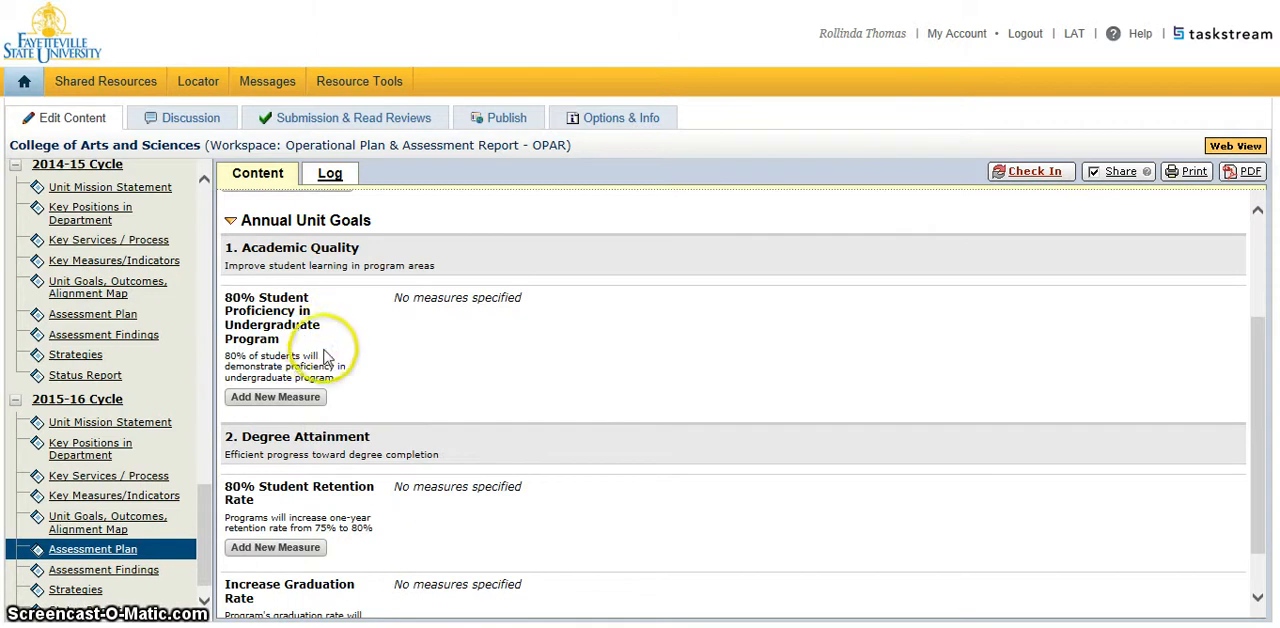
{"action": "left_click", "coordinate": [288, 403]}
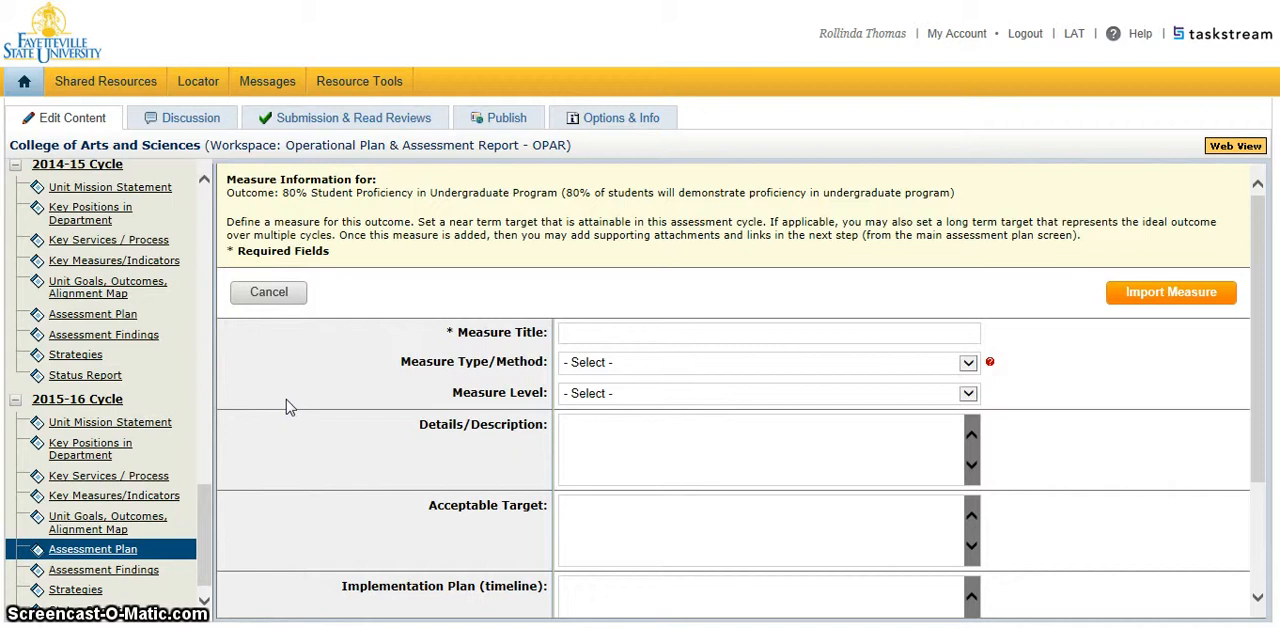
{"action": "left_click", "coordinate": [293, 403]}
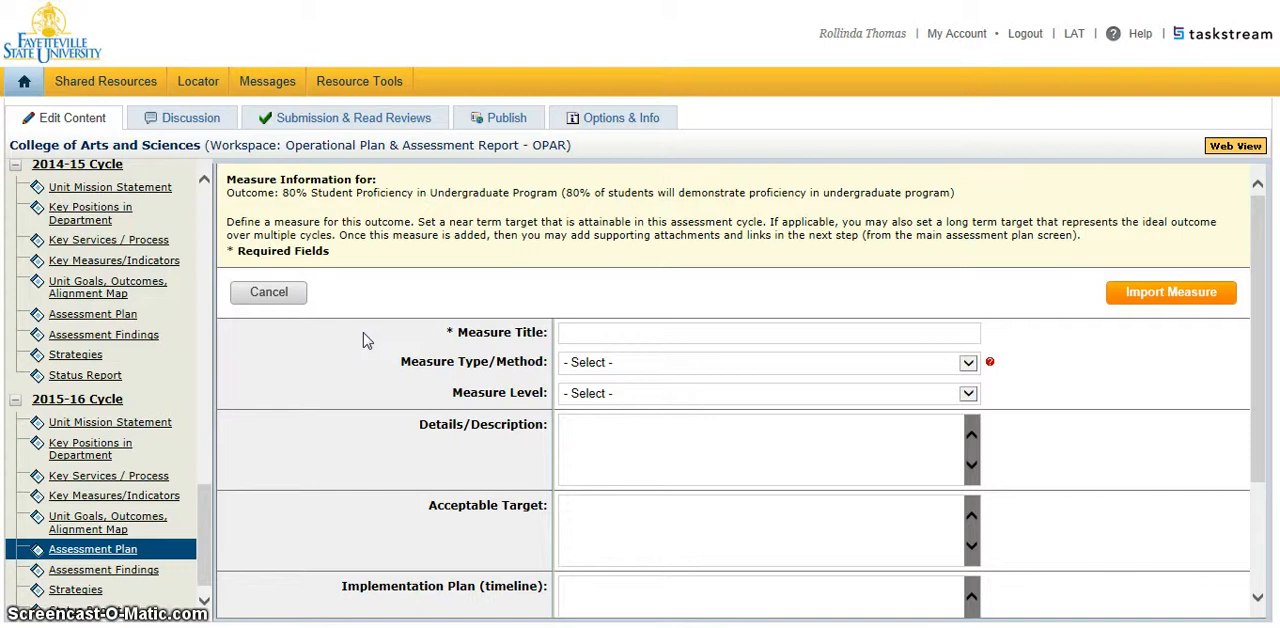
{"action": "left_click", "coordinate": [609, 333]}
{"action": "type", "text": "Progr"}
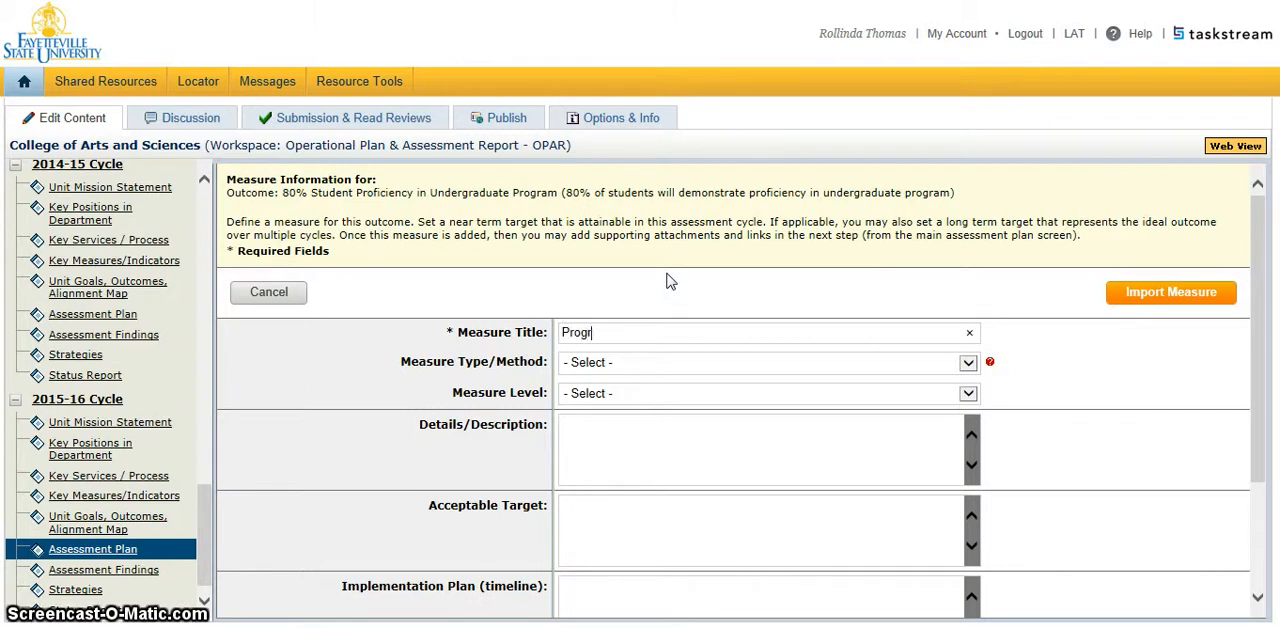
{"action": "type", "text": "am Ass"}
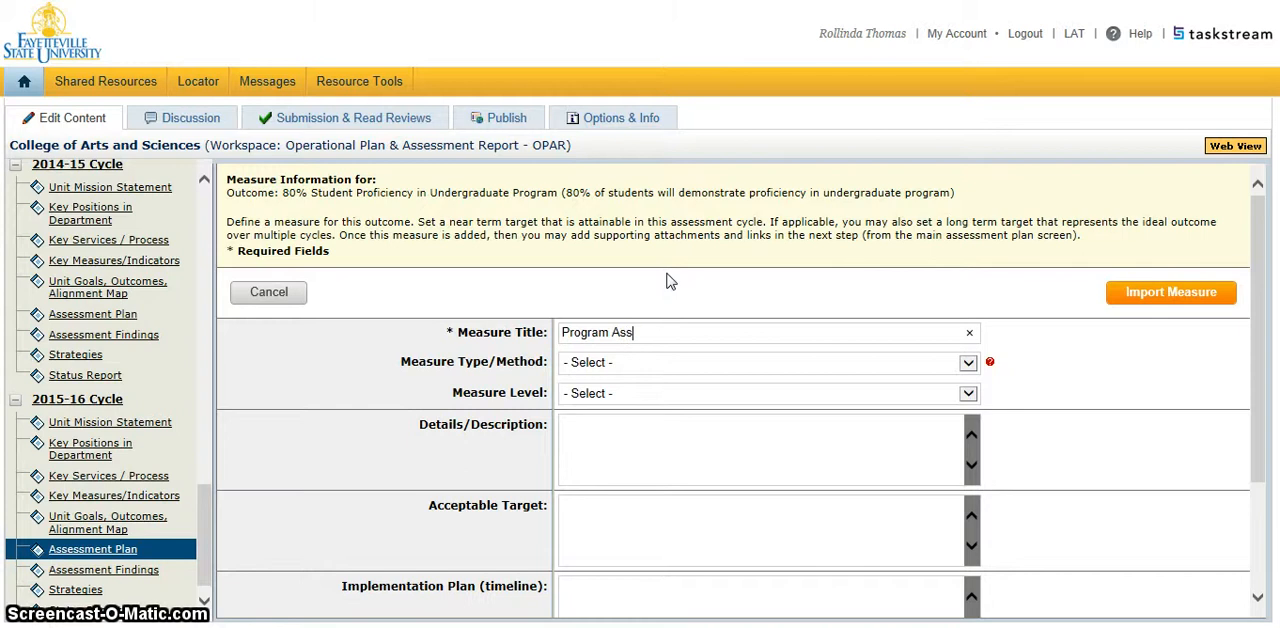
{"action": "type", "text": "essment Matrix"}
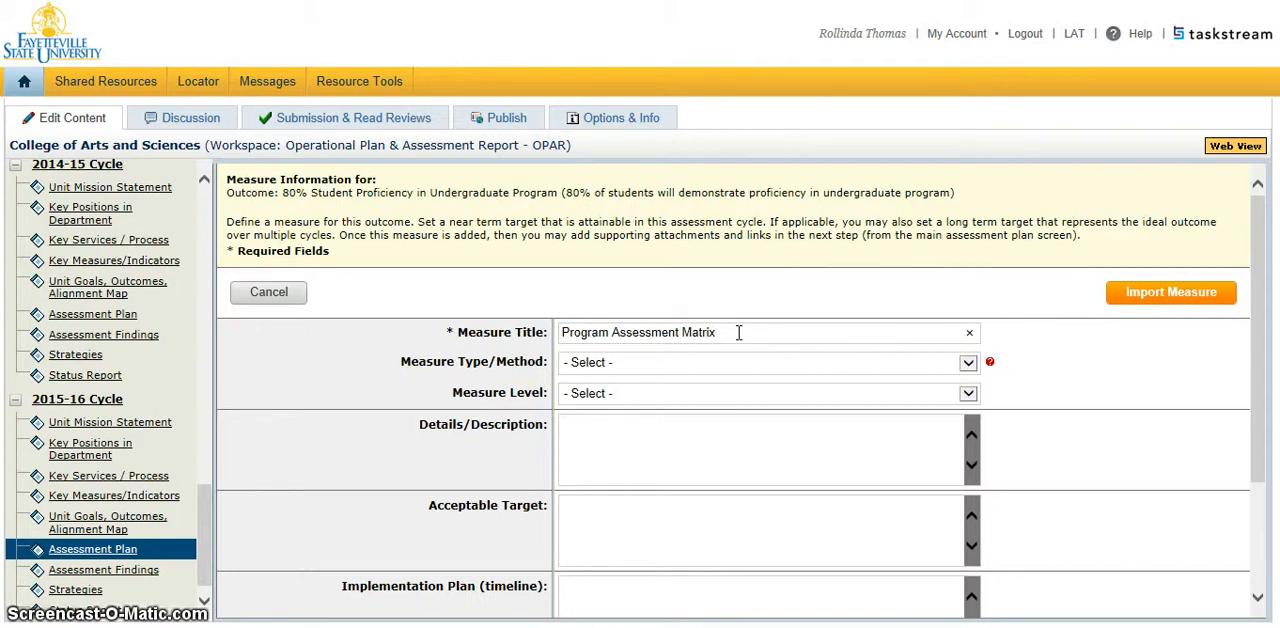
Set the measure's type/method to Indirect - Other and its level to Program.
{"action": "left_click", "coordinate": [968, 362]}
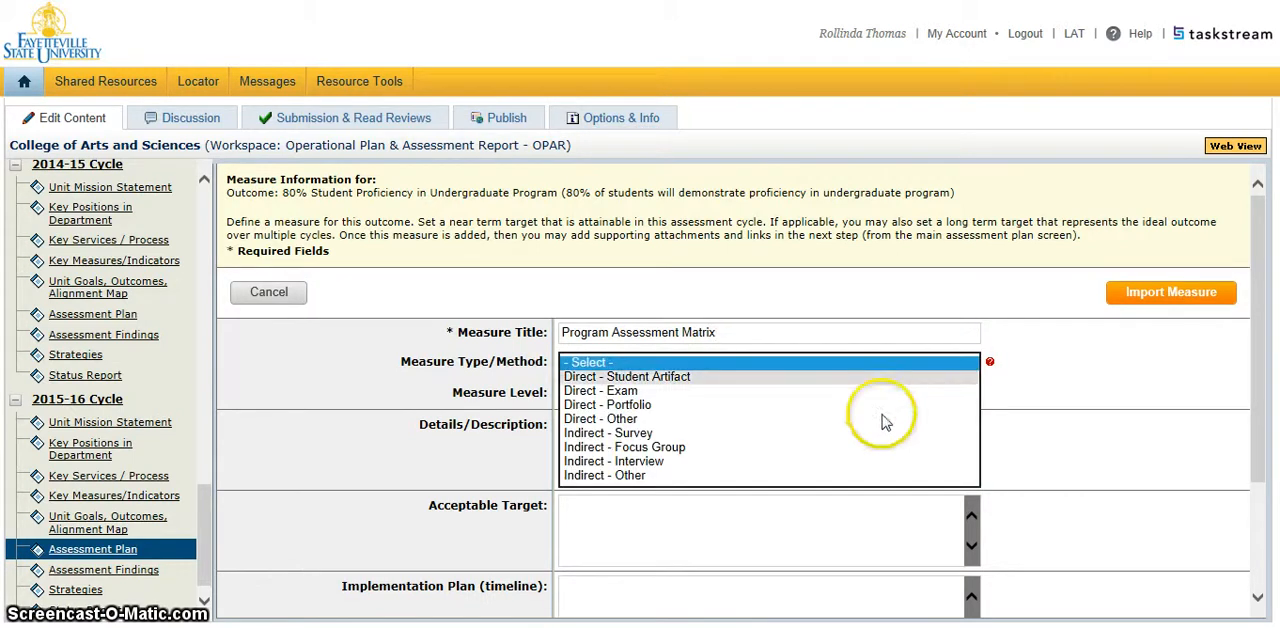
{"action": "left_click", "coordinate": [806, 476]}
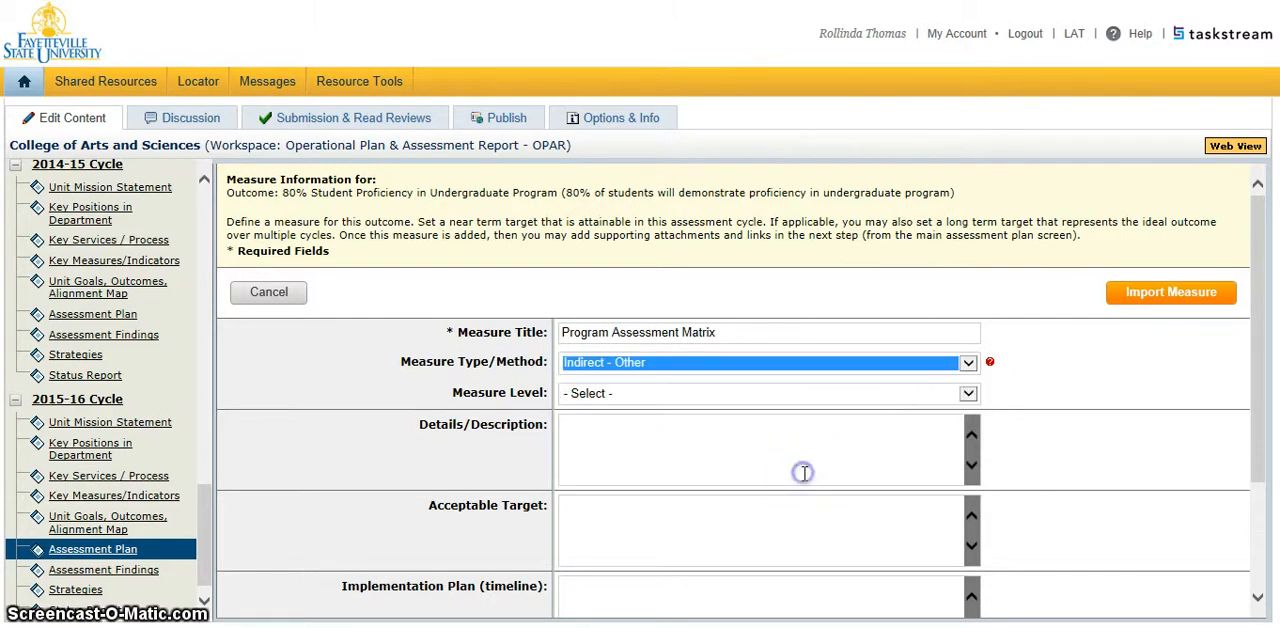
{"action": "left_click", "coordinate": [968, 395]}
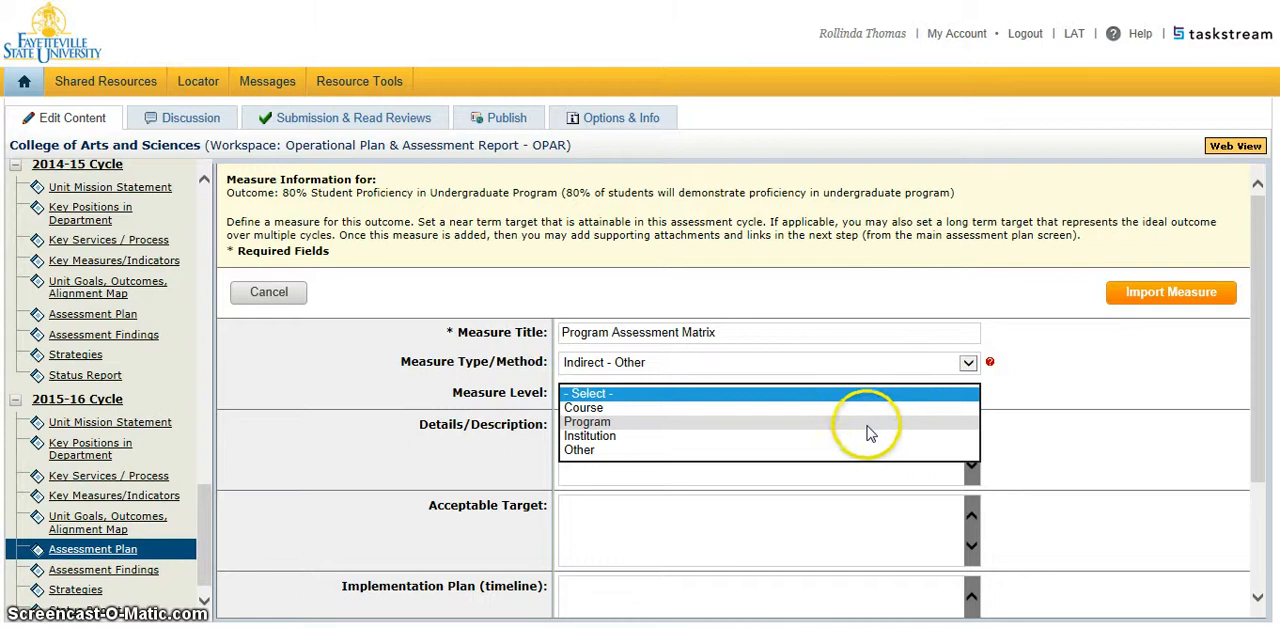
{"action": "left_click", "coordinate": [774, 423]}
{"action": "left_click", "coordinate": [774, 424]}
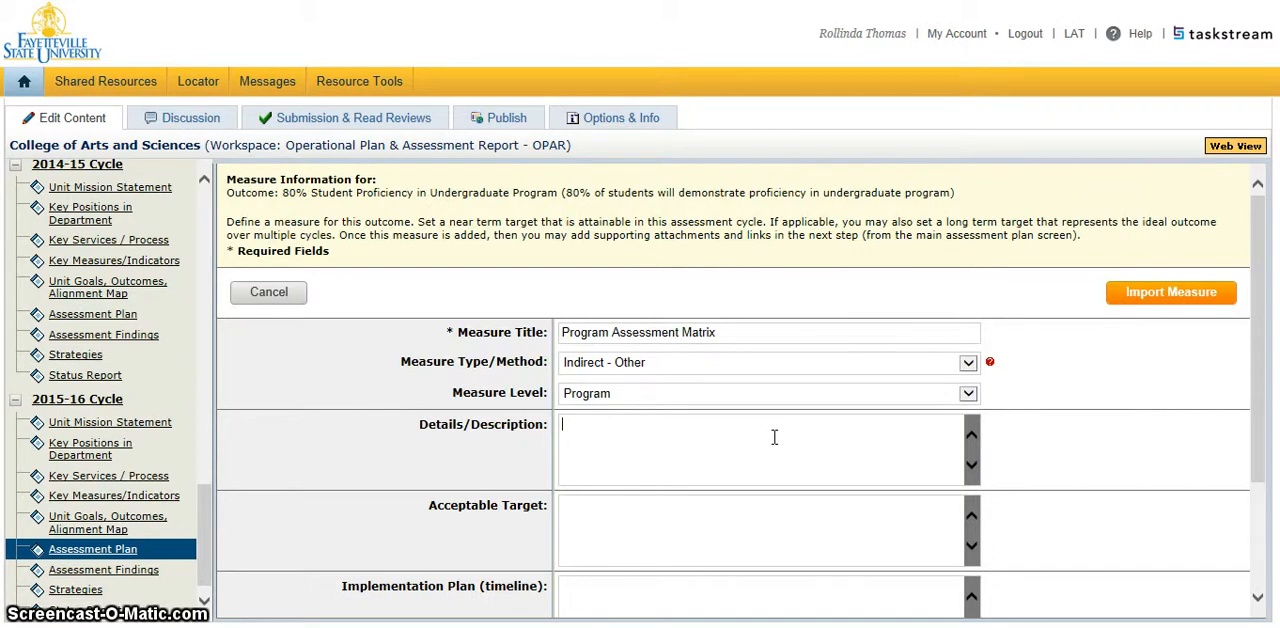
Enter "Matrix to report student outcomes in program proficiency" as the measure's details/description.
{"action": "left_click", "coordinate": [670, 443]}
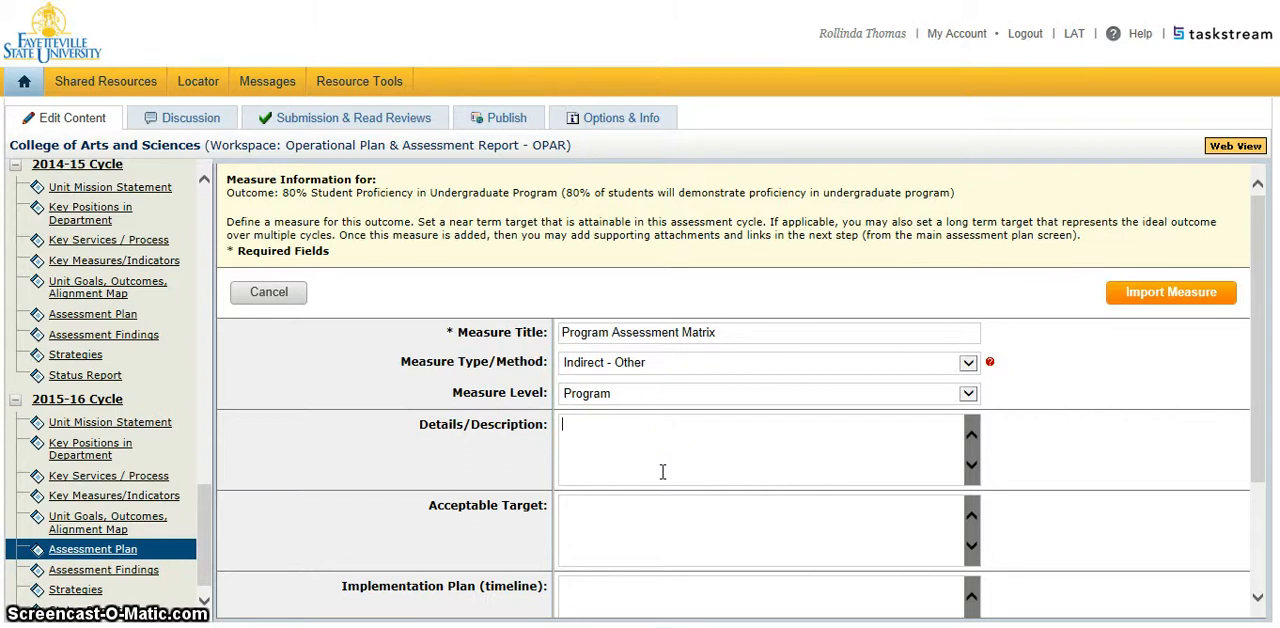
{"action": "type", "text": "Matrix to "}
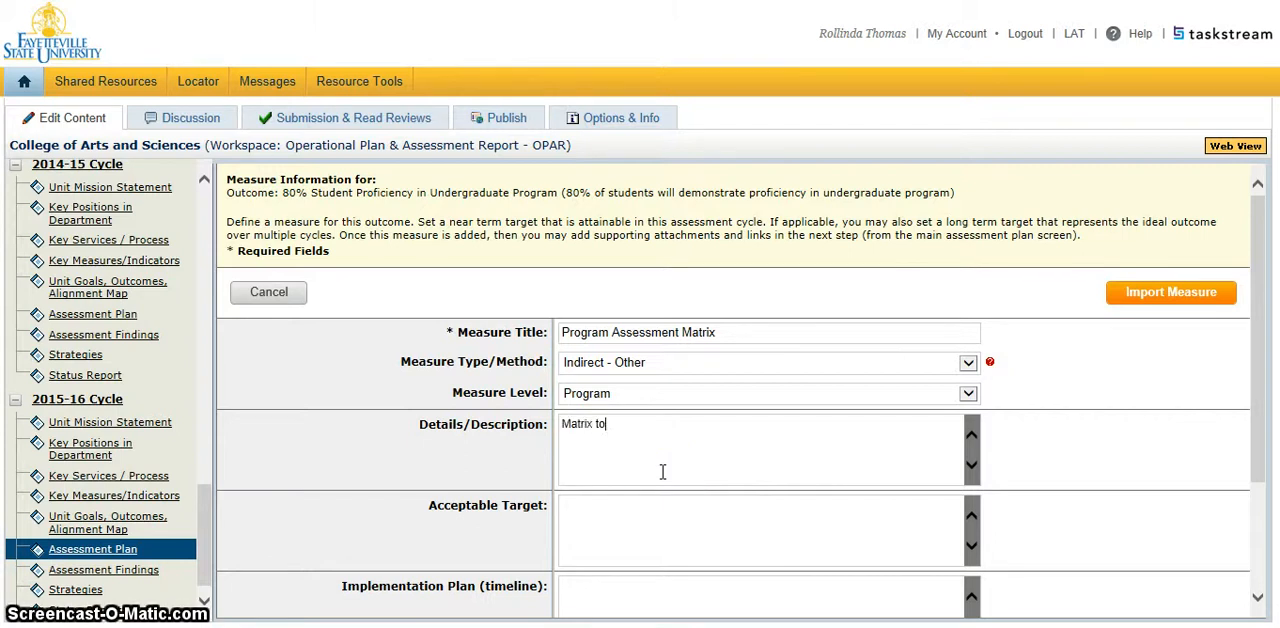
{"action": "type", "text": "report studen4t outcomes in"}
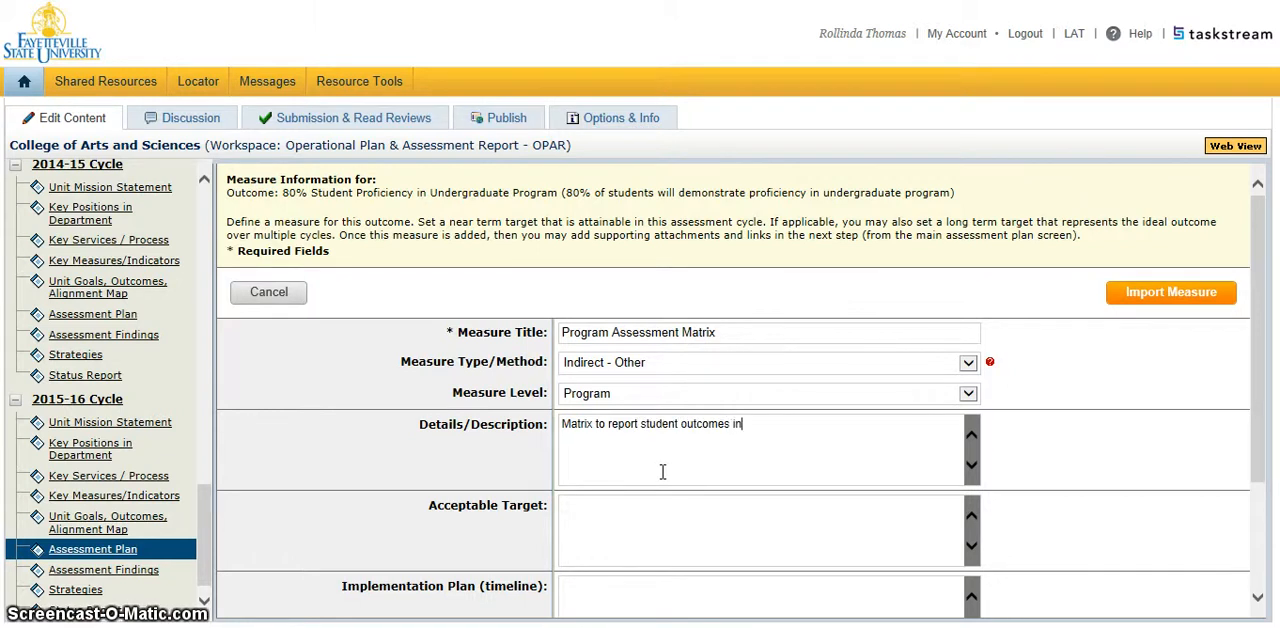
{"action": "type", "text": " program proficie"}
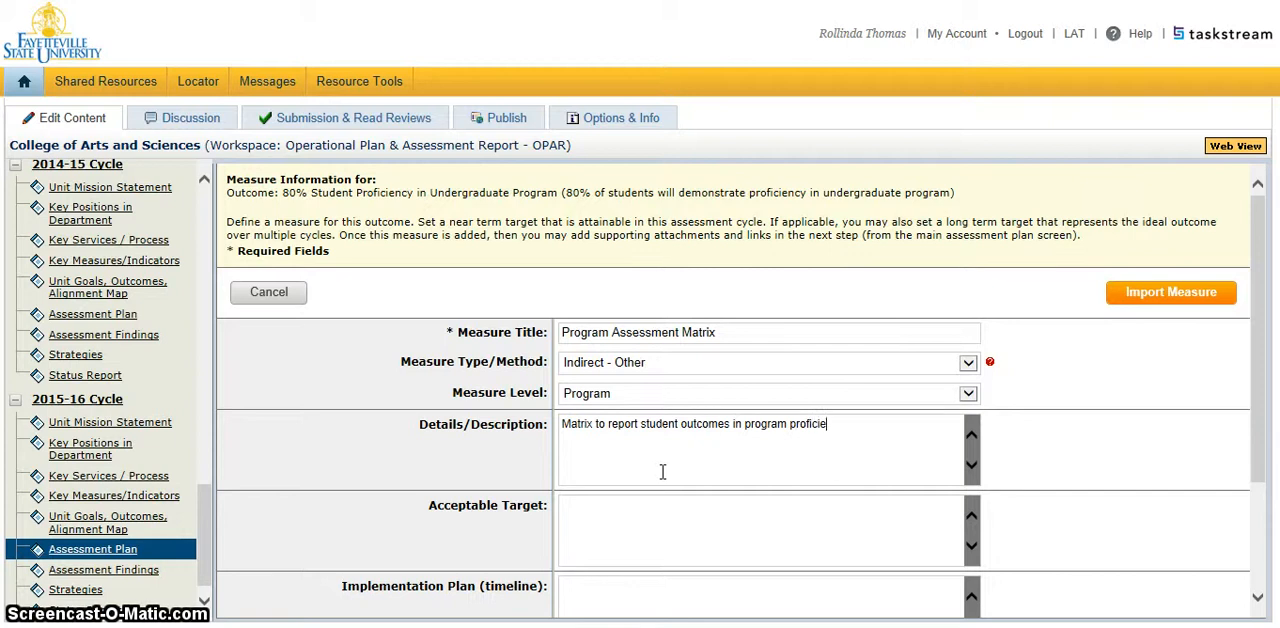
{"action": "type", "text": "ncy"}
Enter "80% student proficiency in program area" as the measure's acceptable target.
{"action": "left_click", "coordinate": [683, 520]}
{"action": "type", "text": "80% student"}
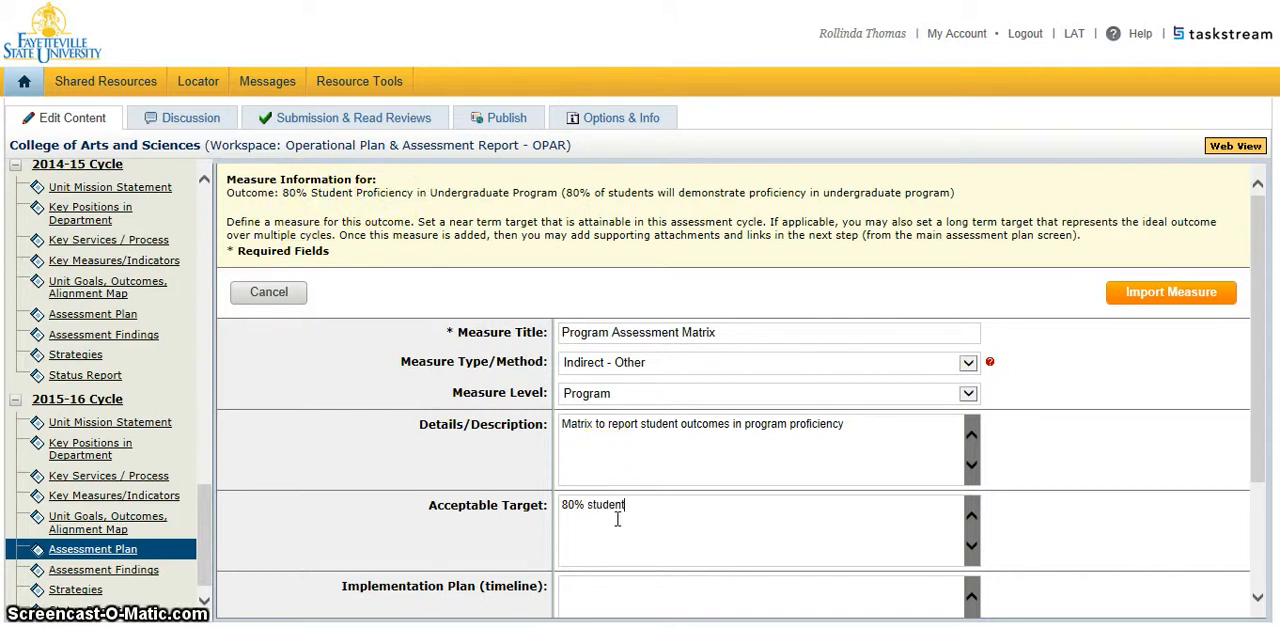
{"action": "type", "text": " proficiency"}
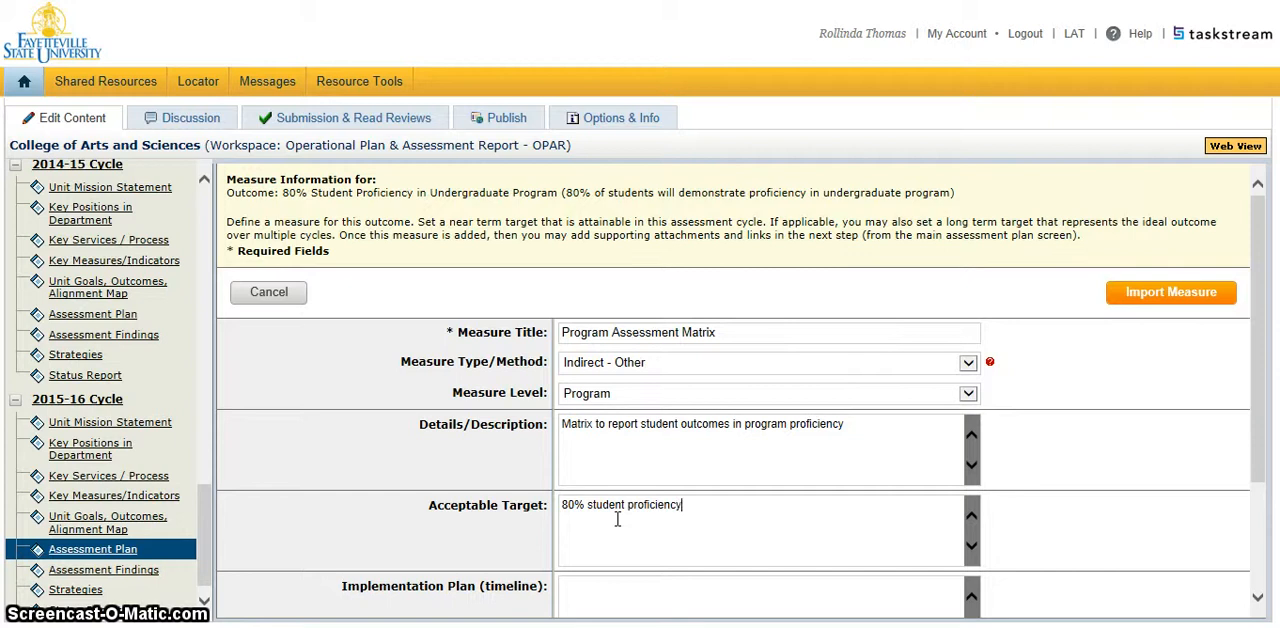
{"action": "type", "text": " in program area"}
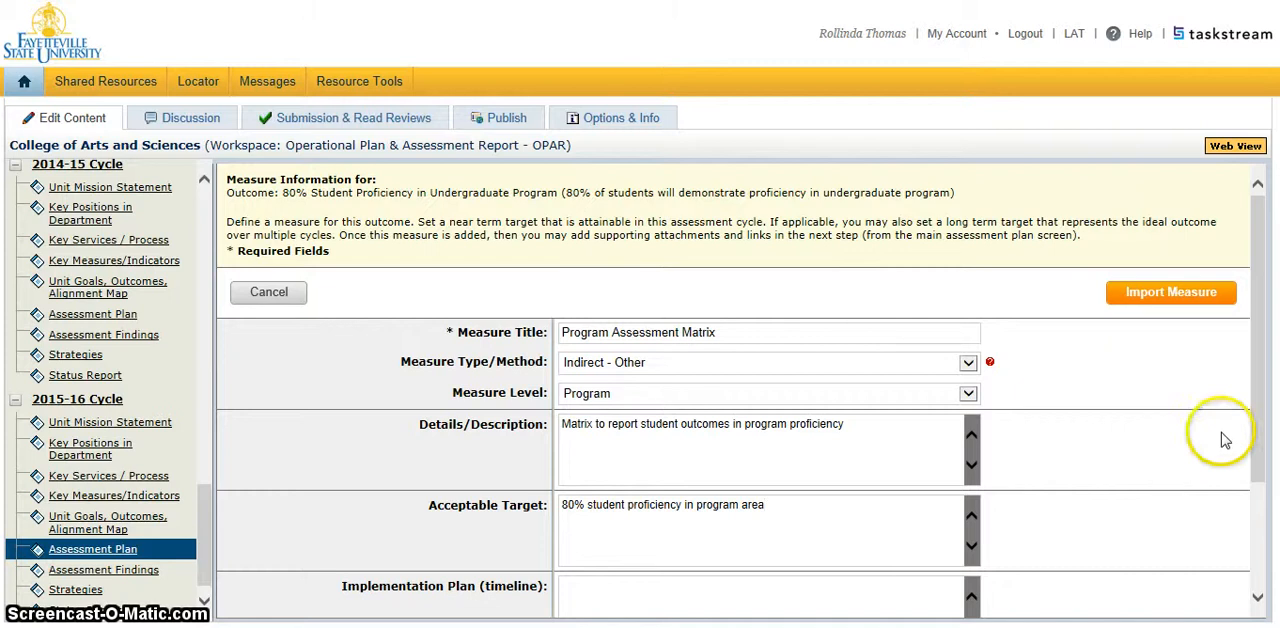
Enter "Current academic year" as the measure's implementation plan (timeline).
{"action": "left_click_drag", "start_coordinate": [1248, 440], "coordinate": [1263, 540]}
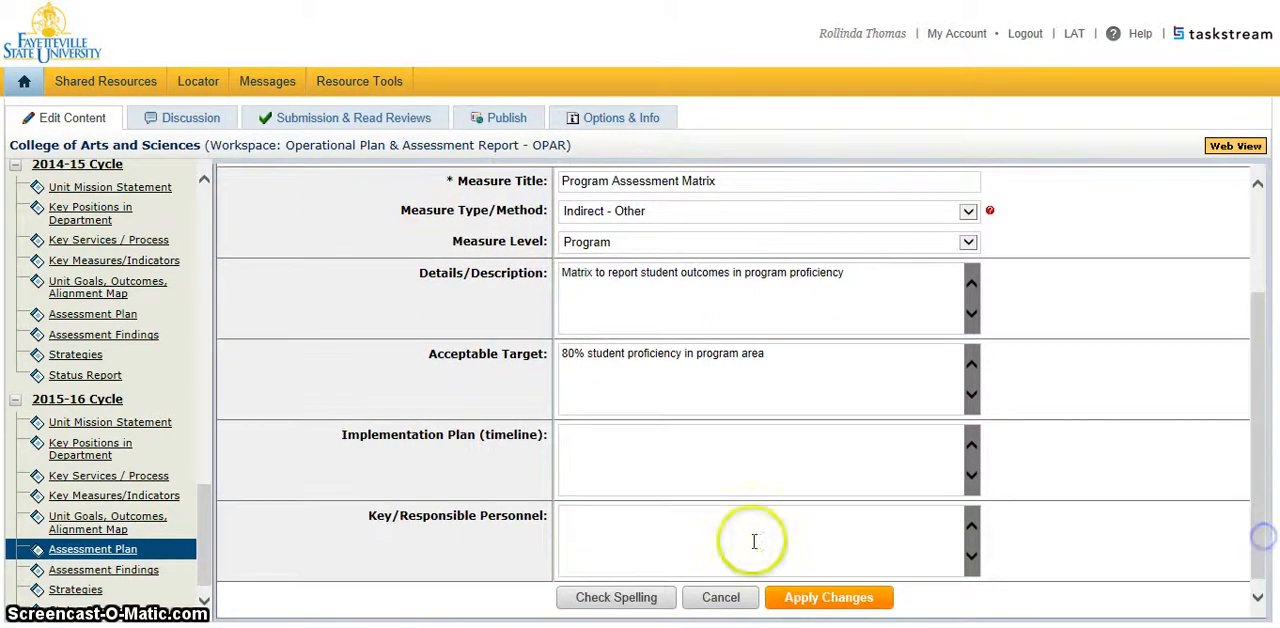
{"action": "left_click", "coordinate": [579, 440]}
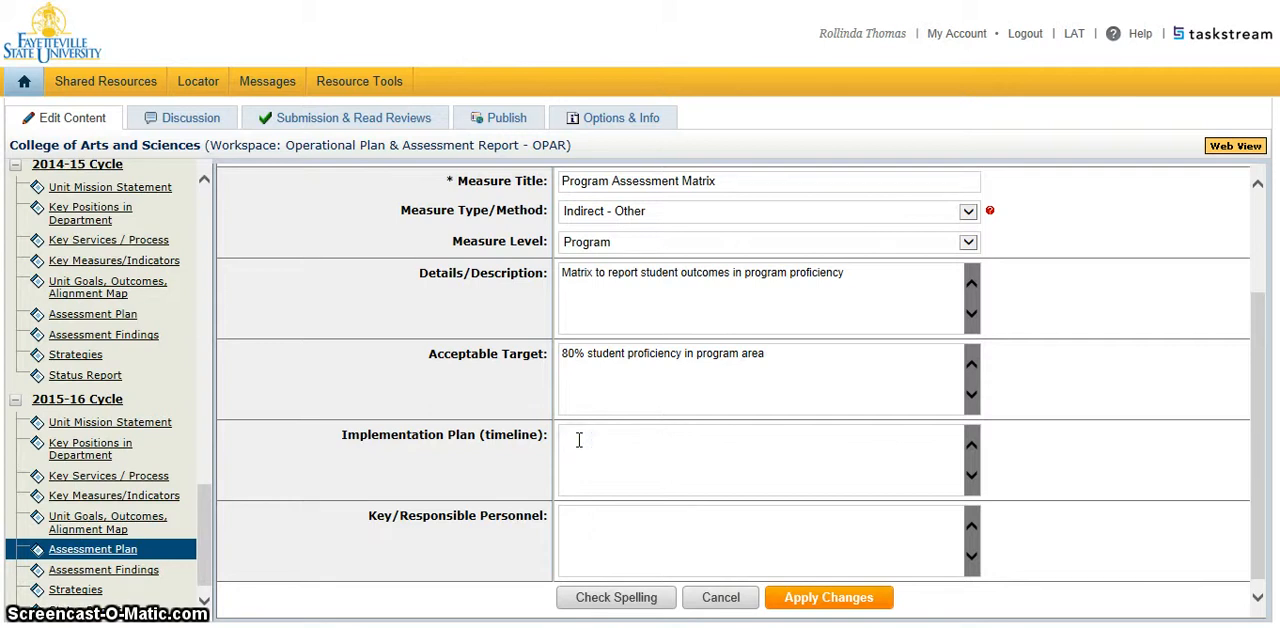
{"action": "type", "text": "Current A"}
{"action": "key", "text": "BackSpace"}
{"action": "type", "text": "acadme"}
{"action": "key", "text": "BackSpace"}
{"action": "key", "text": "BackSpace"}
{"action": "type", "text": "emic "}
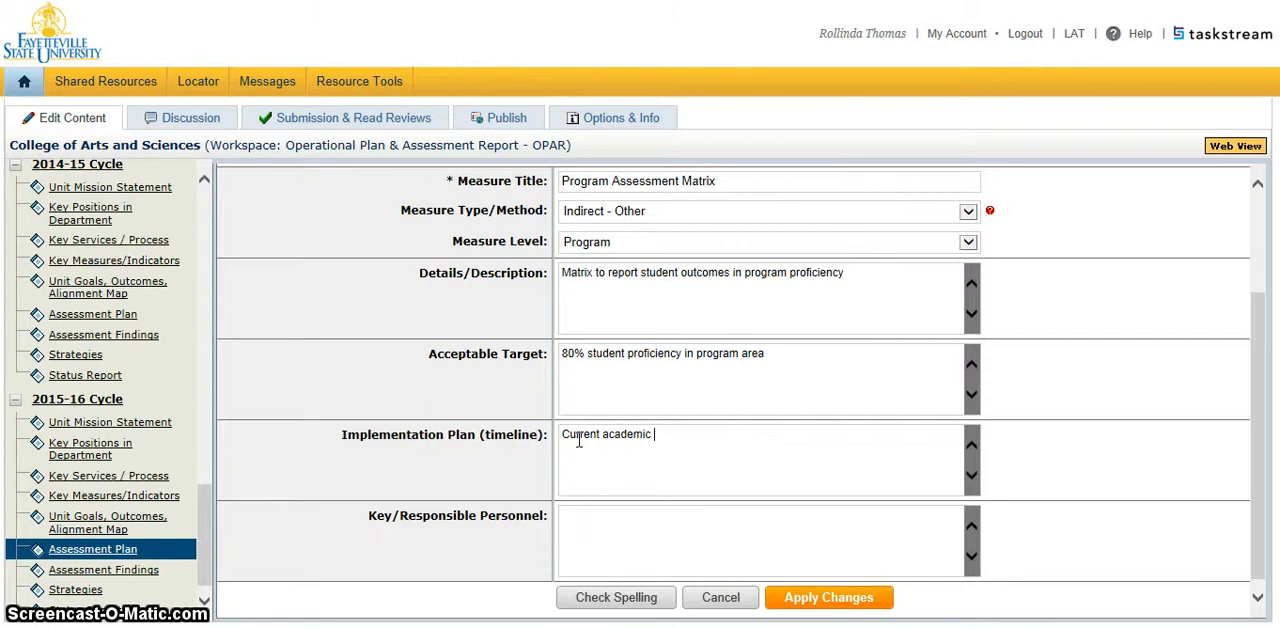
{"action": "type", "text": "year"}
{"action": "left_click", "coordinate": [646, 457]}
{"action": "left_click", "coordinate": [646, 457]}
Enter "Program faculty, Assistant Chair, Department Chair" as the measure's key/responsible personnel and apply the changes.
{"action": "left_click", "coordinate": [580, 531]}
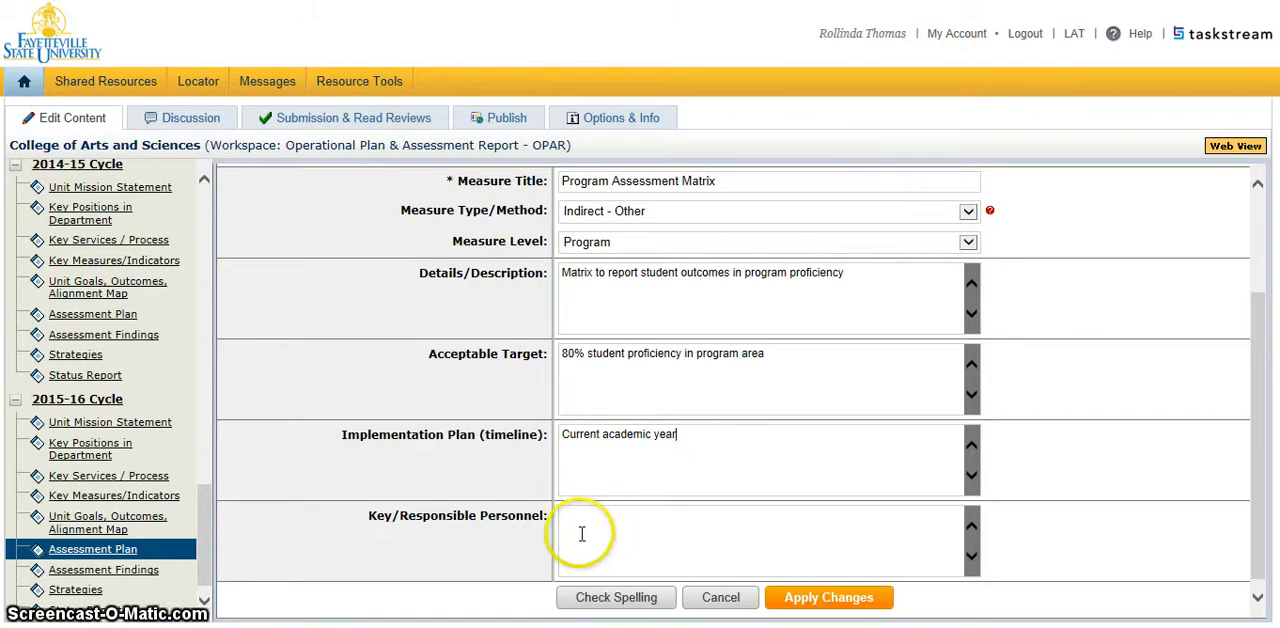
{"action": "left_click", "coordinate": [580, 533]}
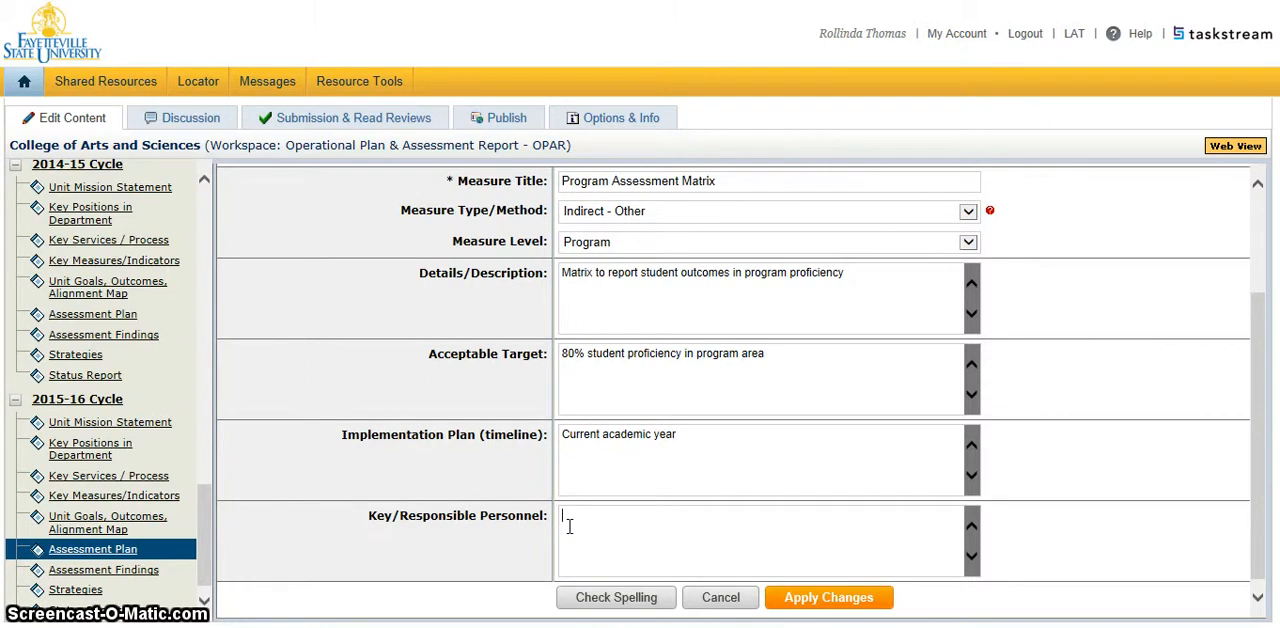
{"action": "type", "text": "Program "}
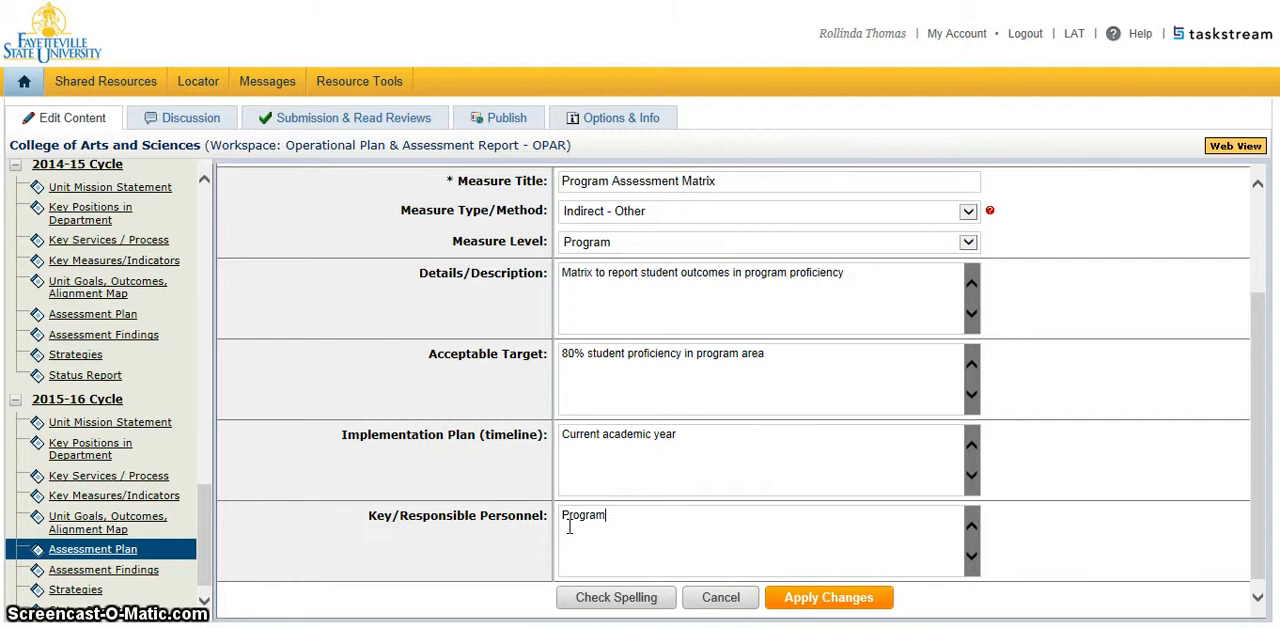
{"action": "type", "text": "faculty"}
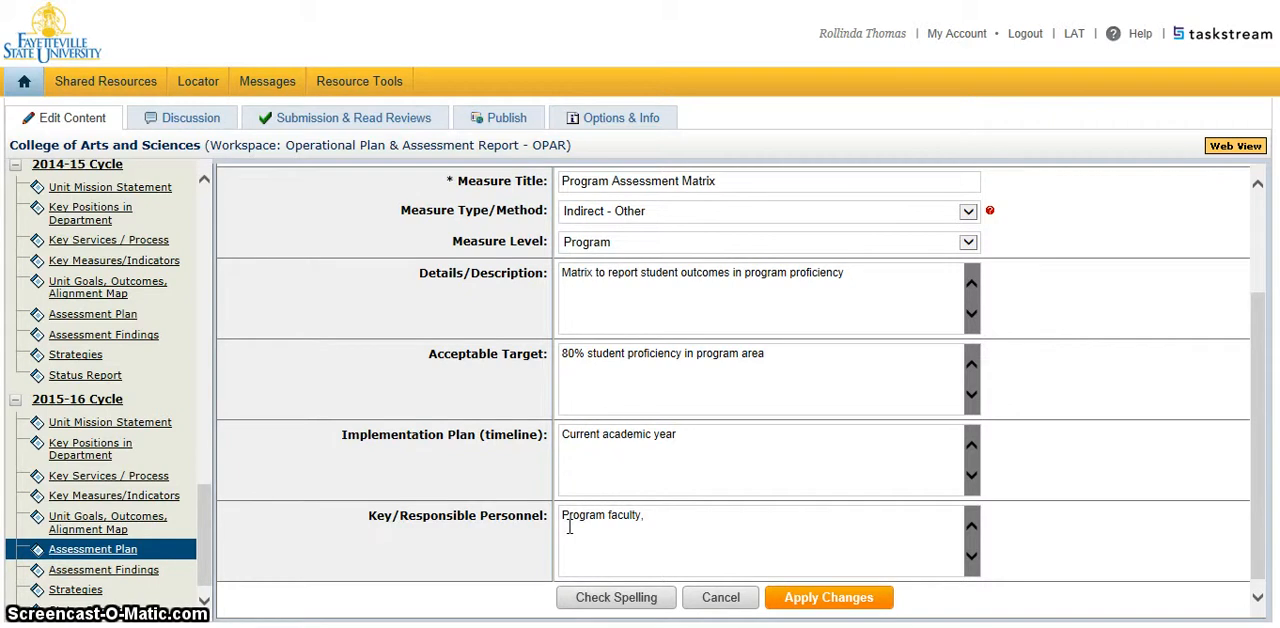
{"action": "type", "text": ", A"}
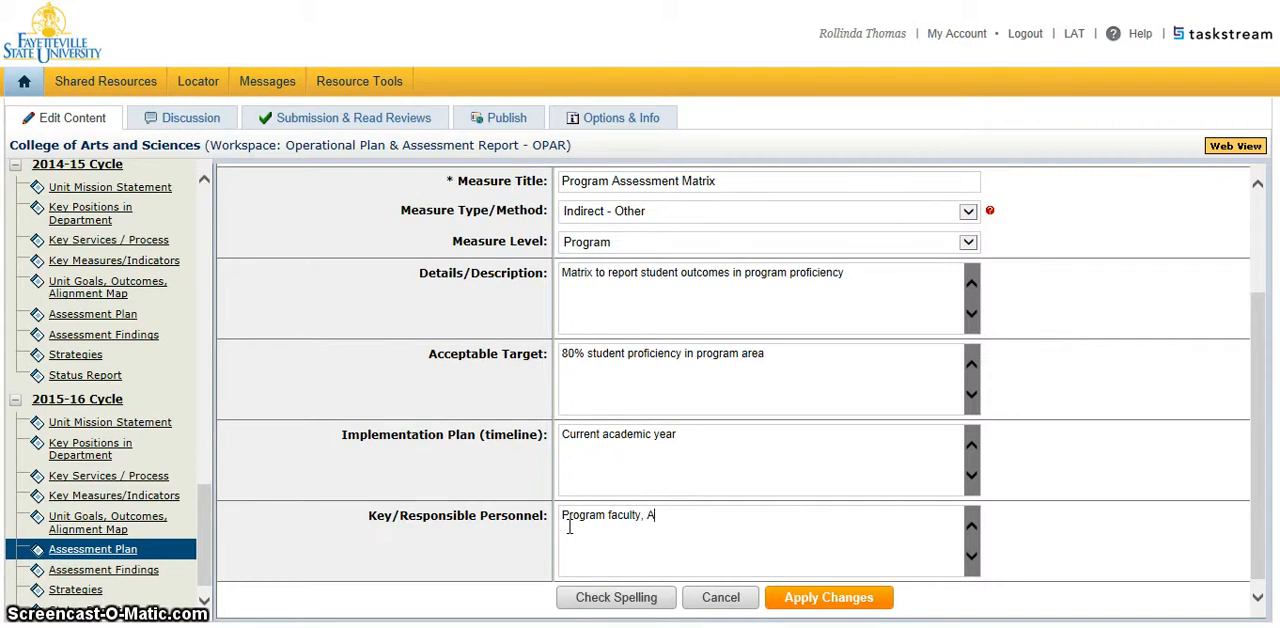
{"action": "type", "text": "ssistant Chai"}
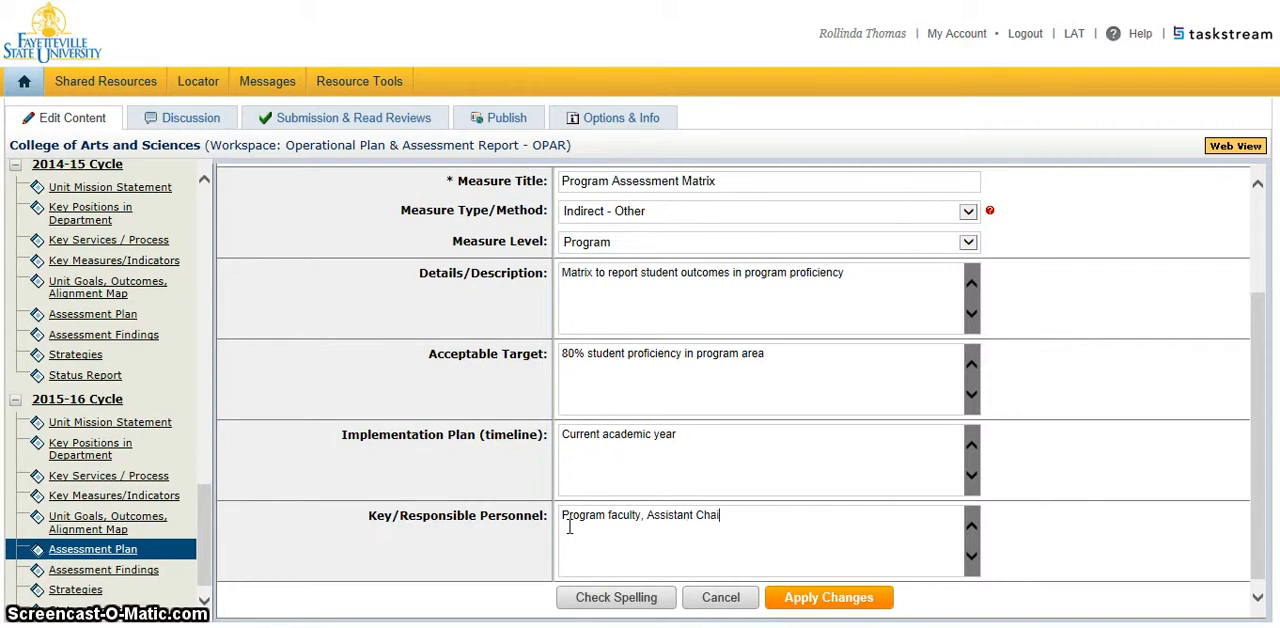
{"action": "type", "text": "r, "}
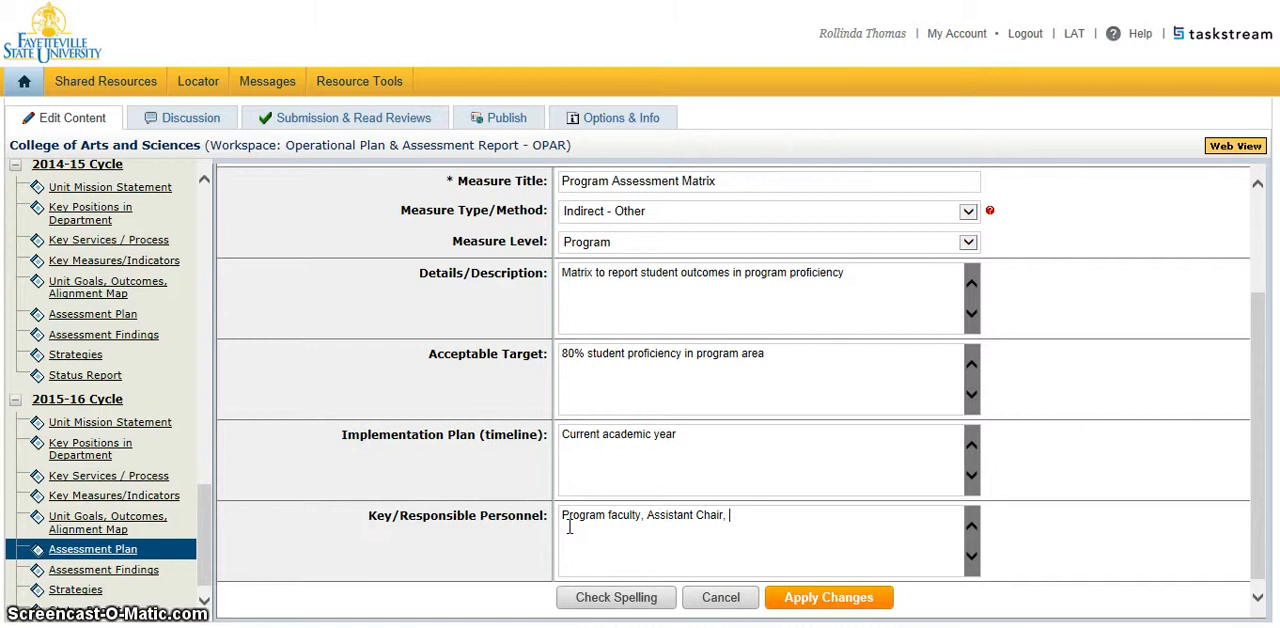
{"action": "type", "text": "Depart"}
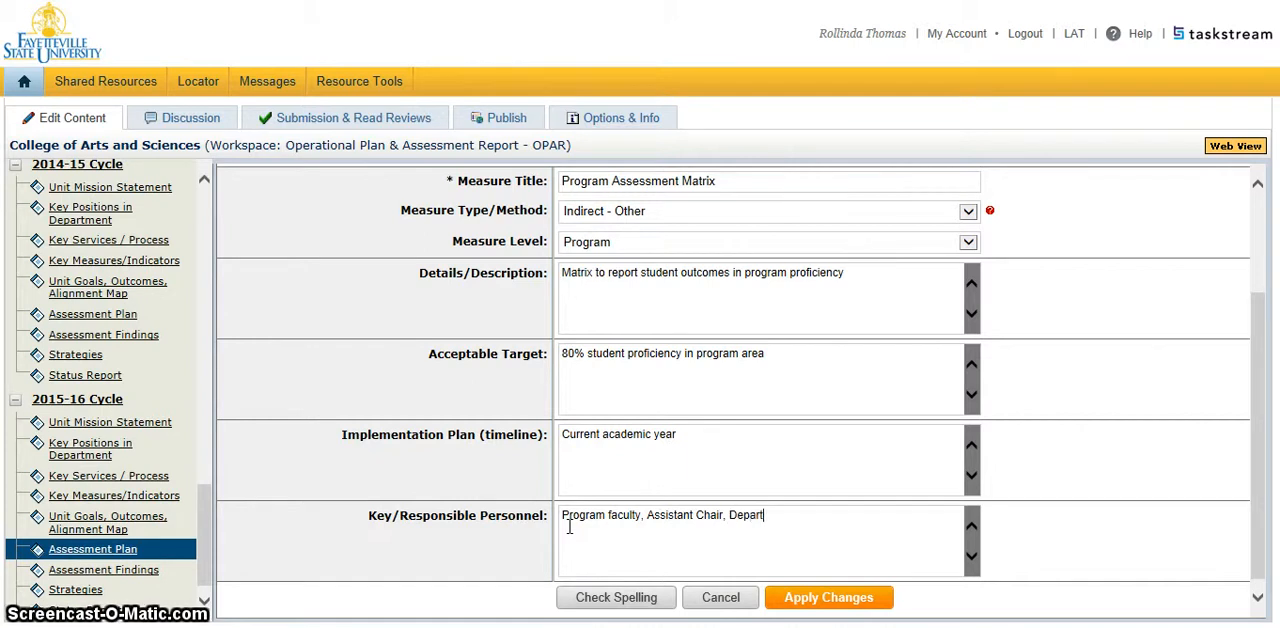
{"action": "type", "text": "ment Chair"}
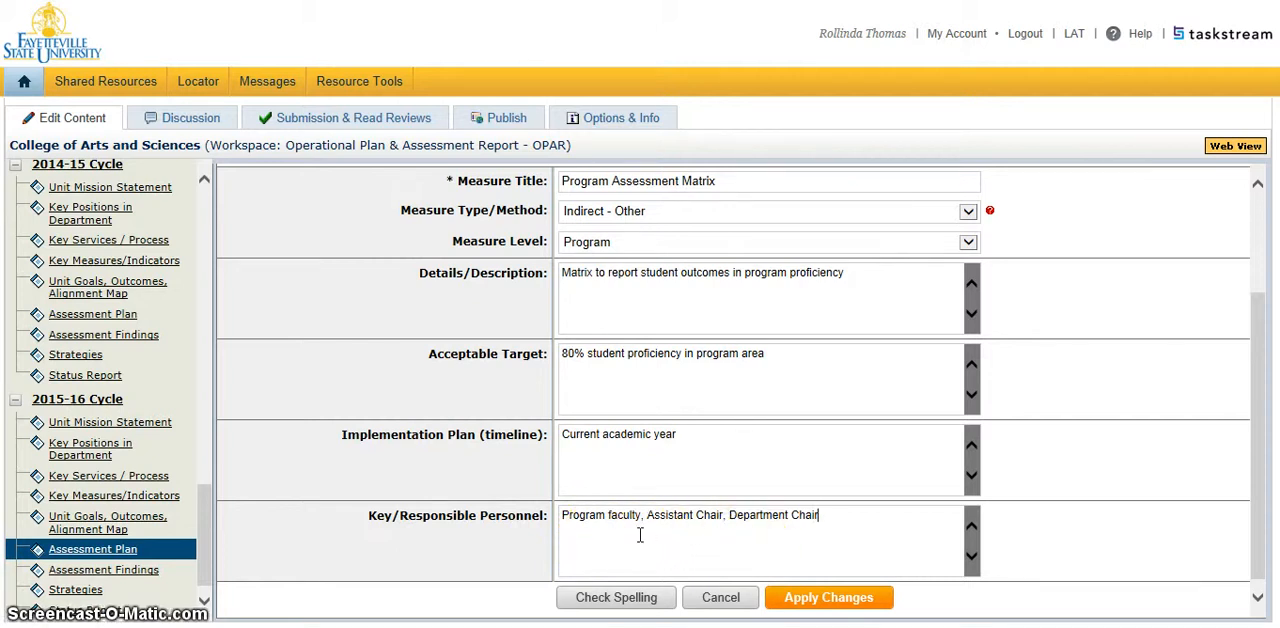
{"action": "left_click", "coordinate": [816, 598]}
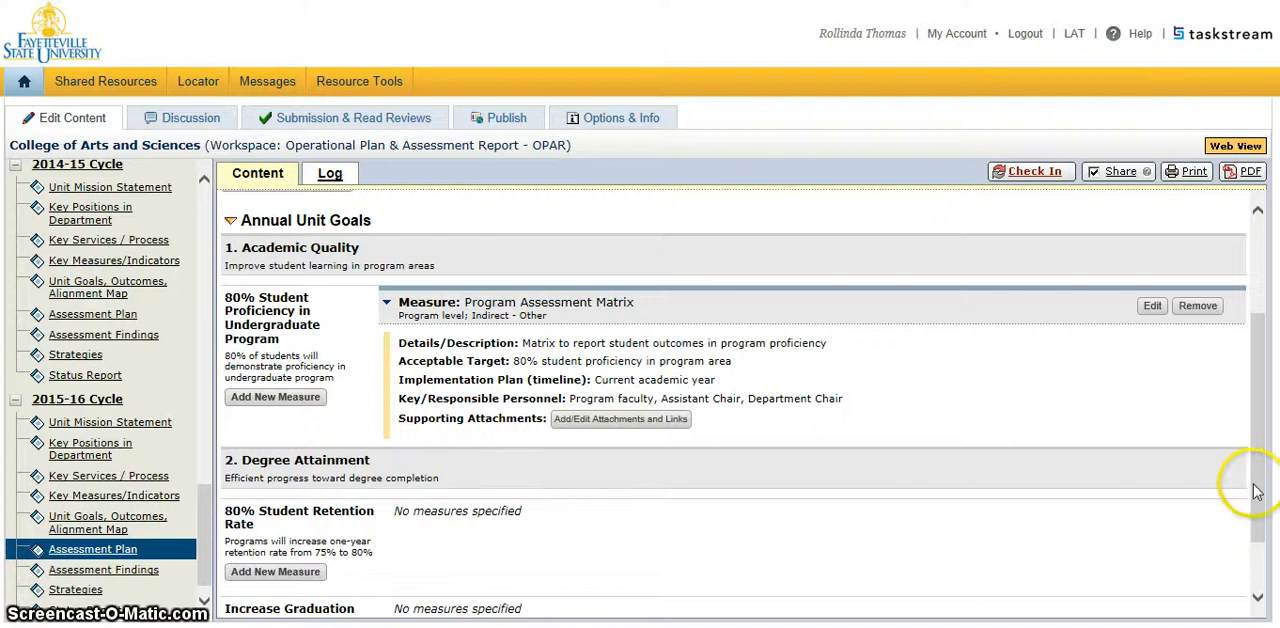
Add a new measure titled "Retention Data Dashboard" to the 80% Student Retention Rate outcome.
{"action": "left_click_drag", "start_coordinate": [1259, 490], "coordinate": [1261, 538]}
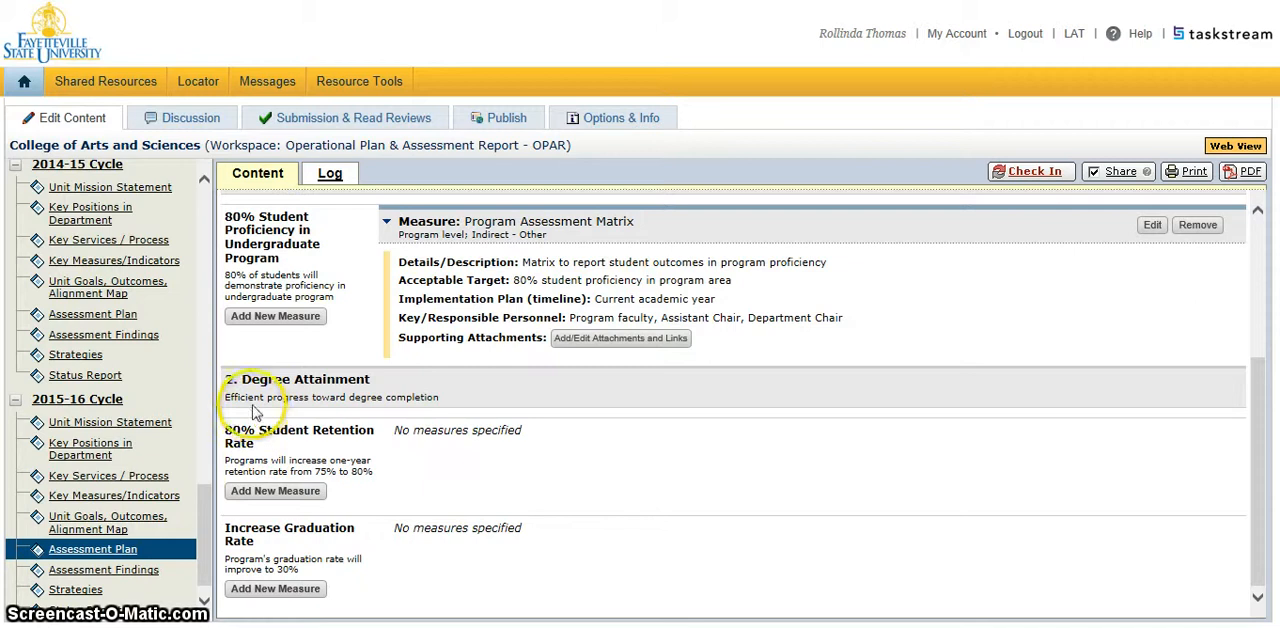
{"action": "left_click", "coordinate": [290, 494]}
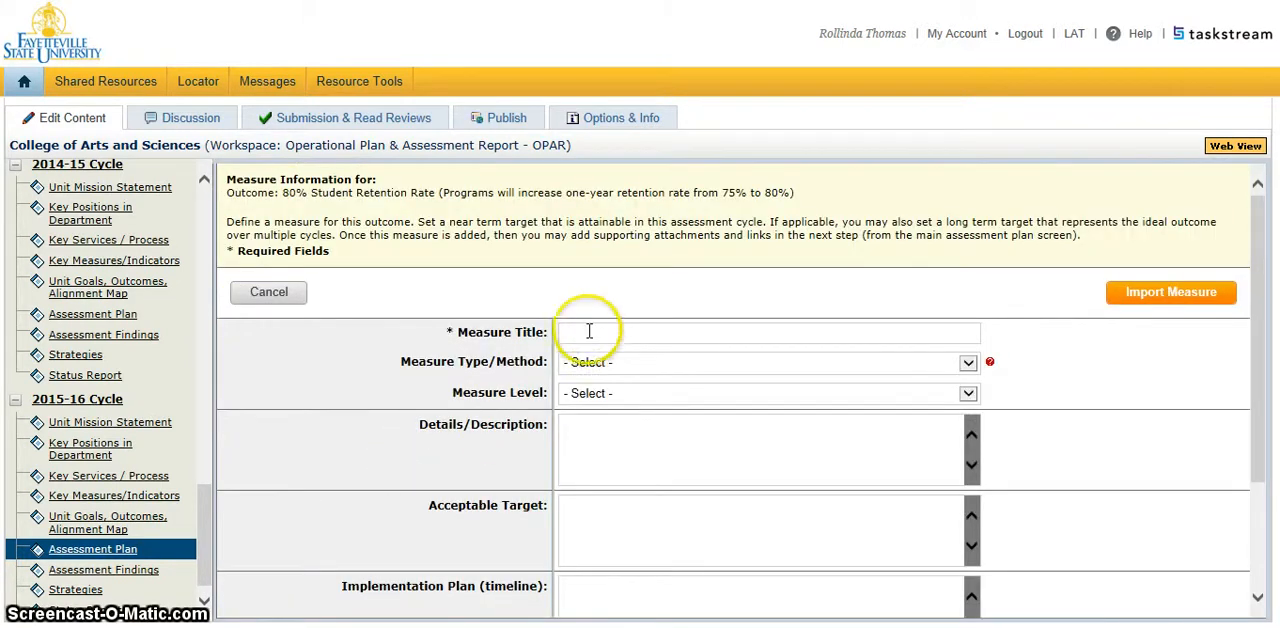
{"action": "left_click", "coordinate": [587, 331]}
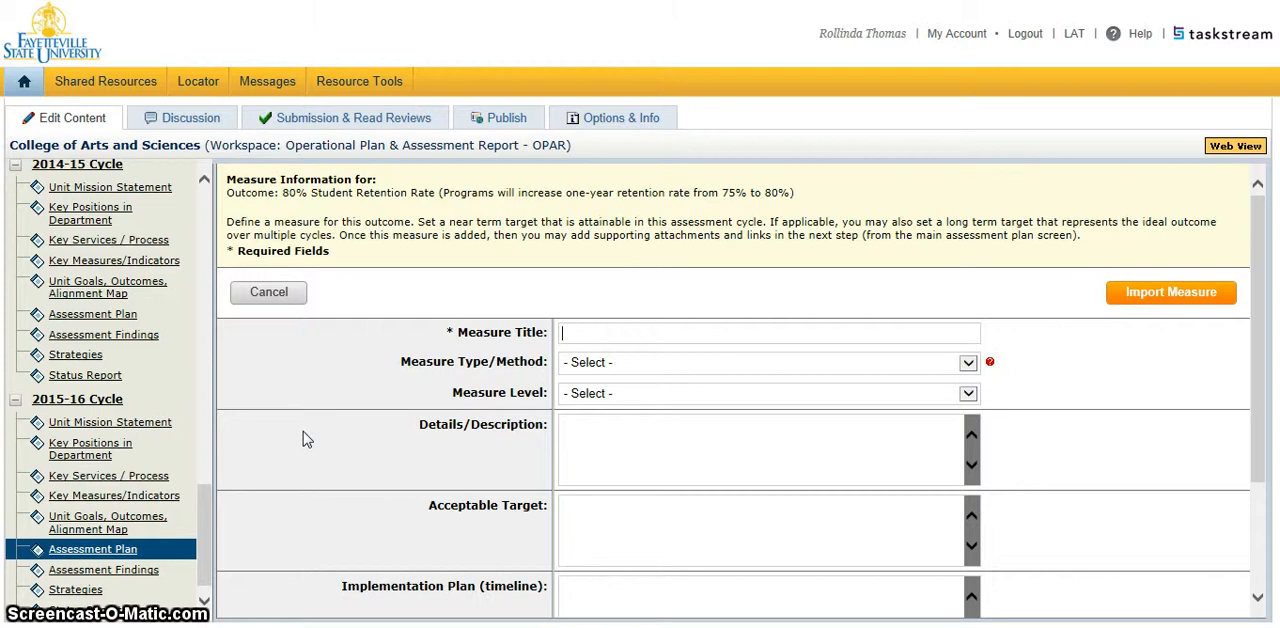
{"action": "type", "text": "Retention Data Dashb"}
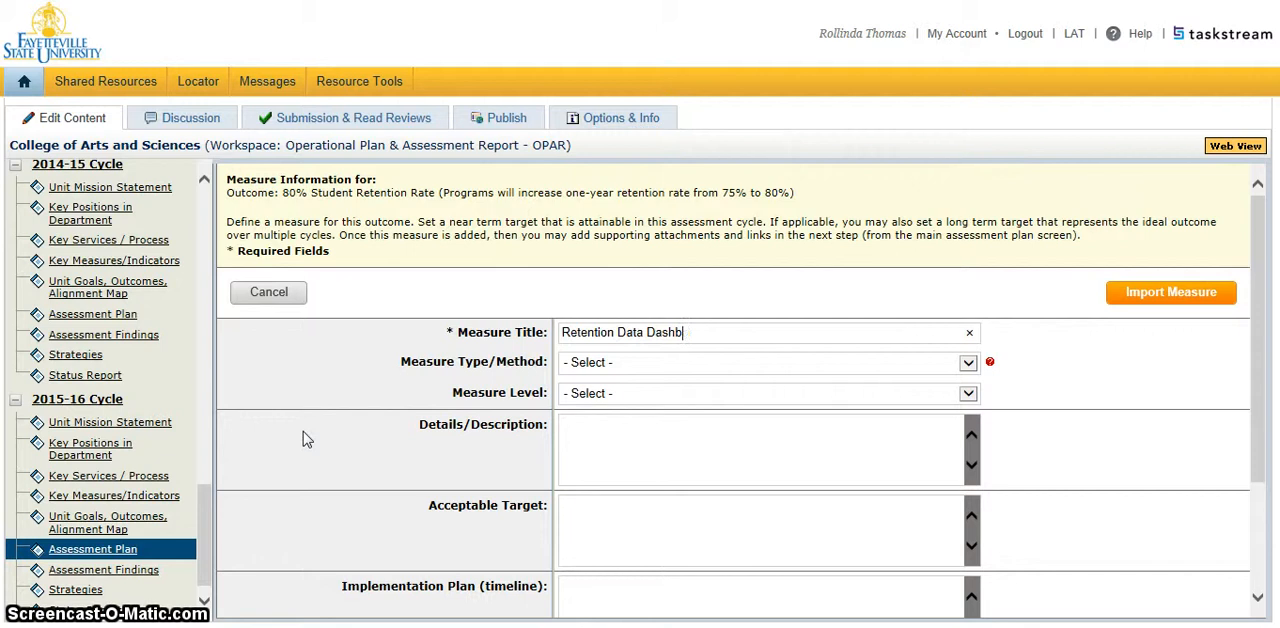
{"action": "type", "text": "aroard"}
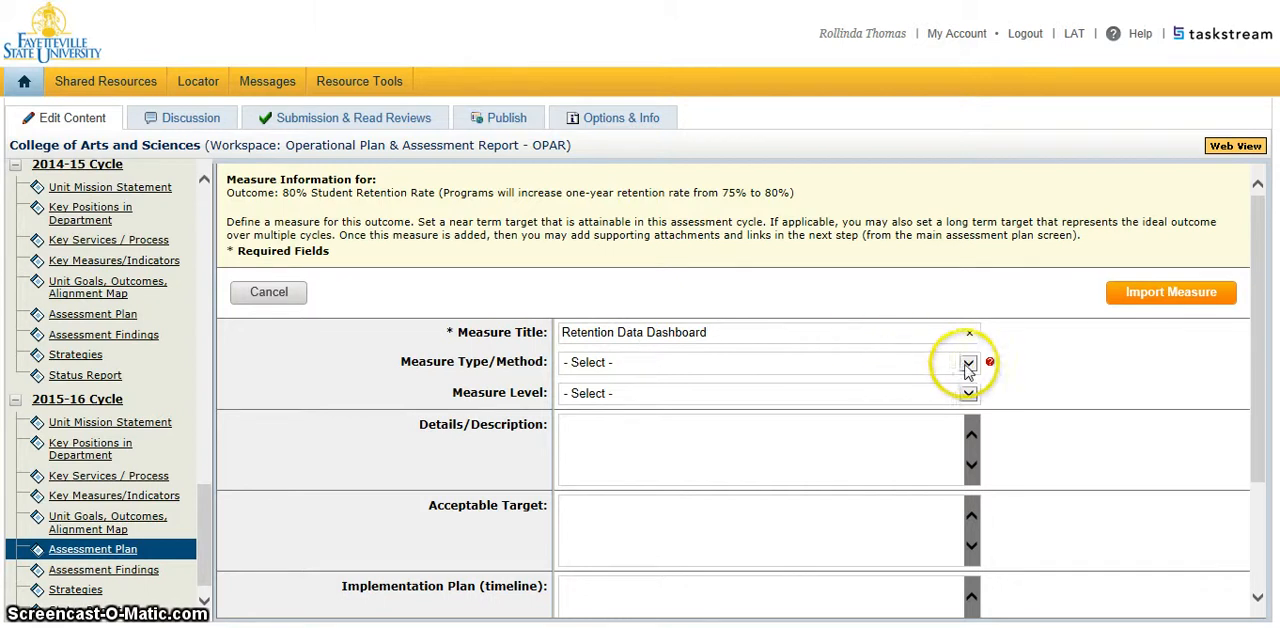
Set the retention measure's type/method to Indirect - Other and its level to Program.
{"action": "left_click", "coordinate": [968, 365]}
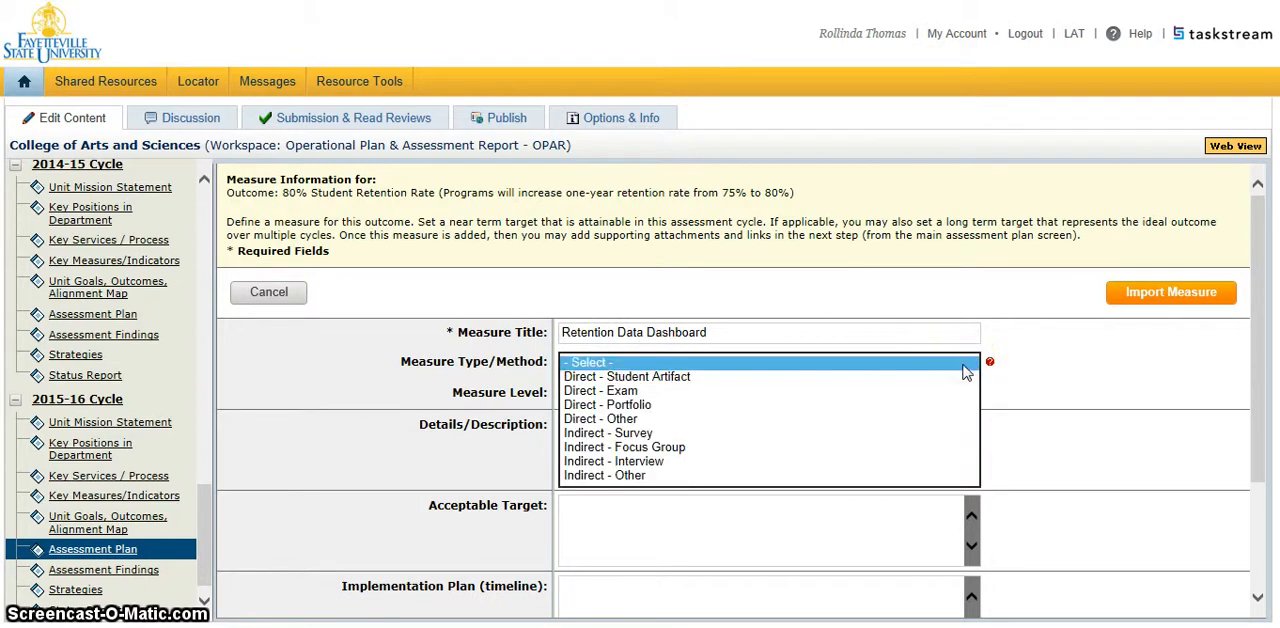
{"action": "left_click", "coordinate": [743, 476]}
{"action": "left_click", "coordinate": [930, 417]}
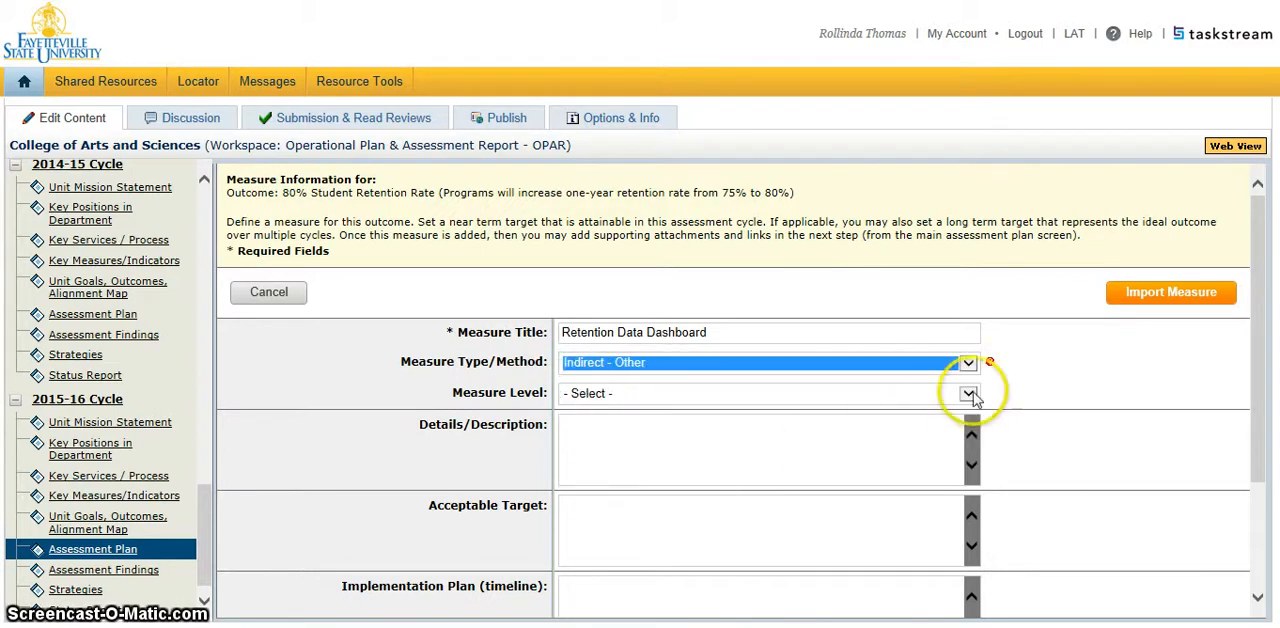
{"action": "left_click", "coordinate": [968, 395]}
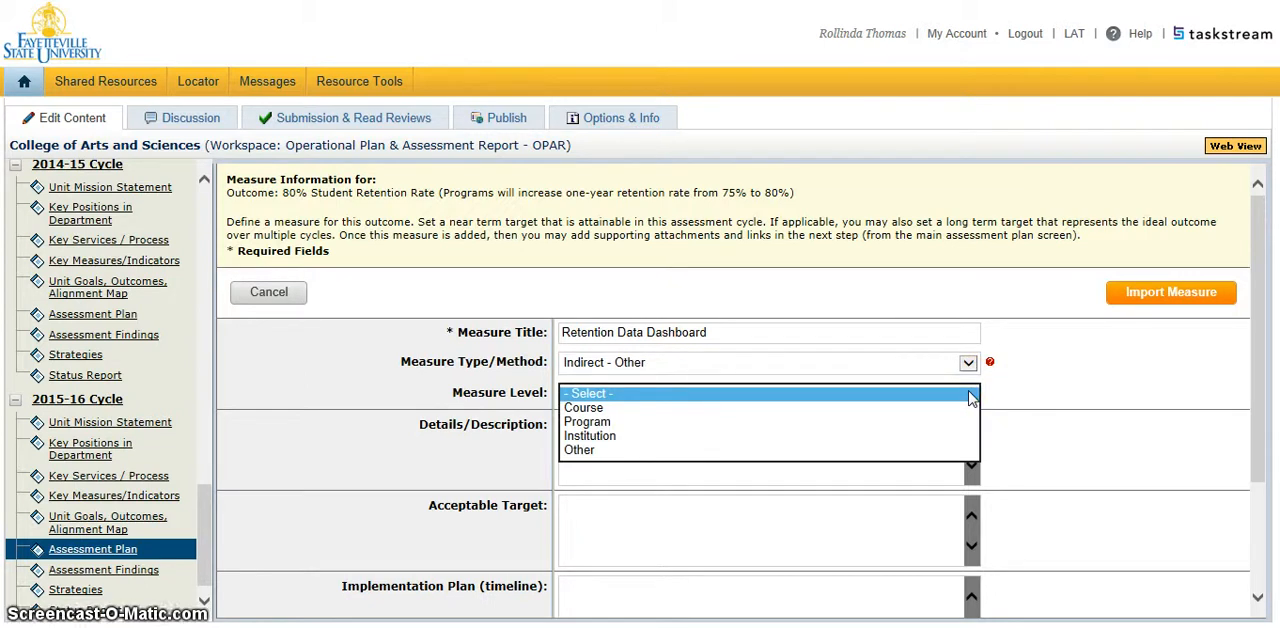
{"action": "left_click", "coordinate": [860, 422]}
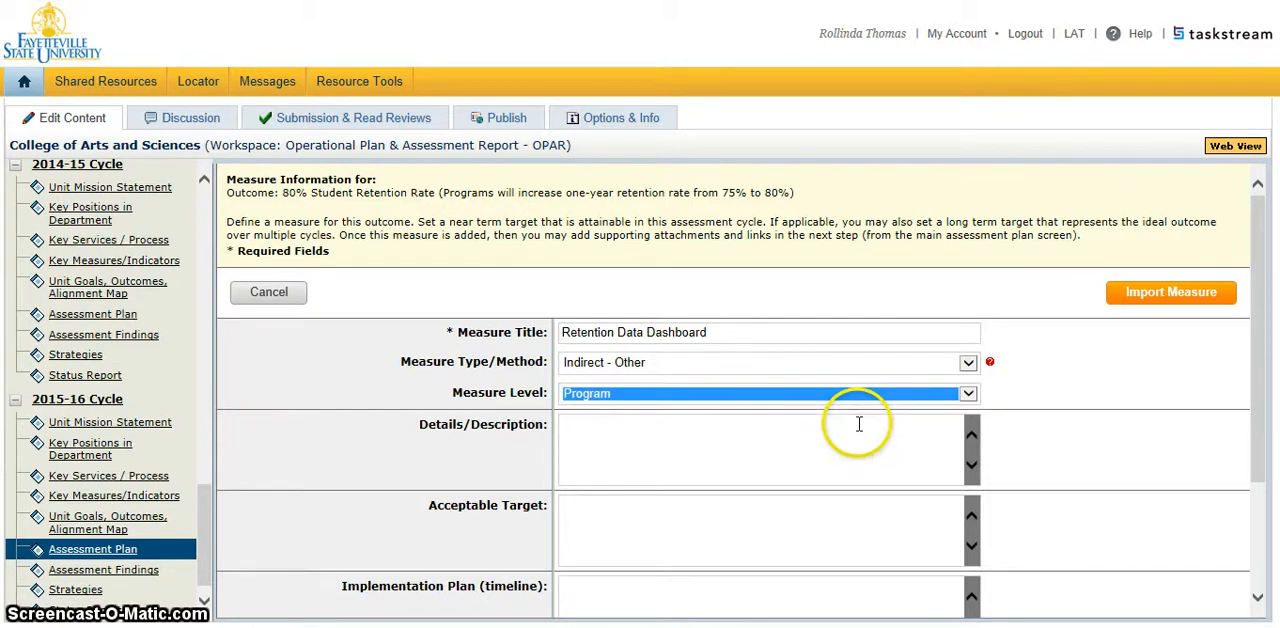
Enter "Report of retention rate from Academic Affairs" as the retention measure's details/description.
{"action": "left_click", "coordinate": [852, 444]}
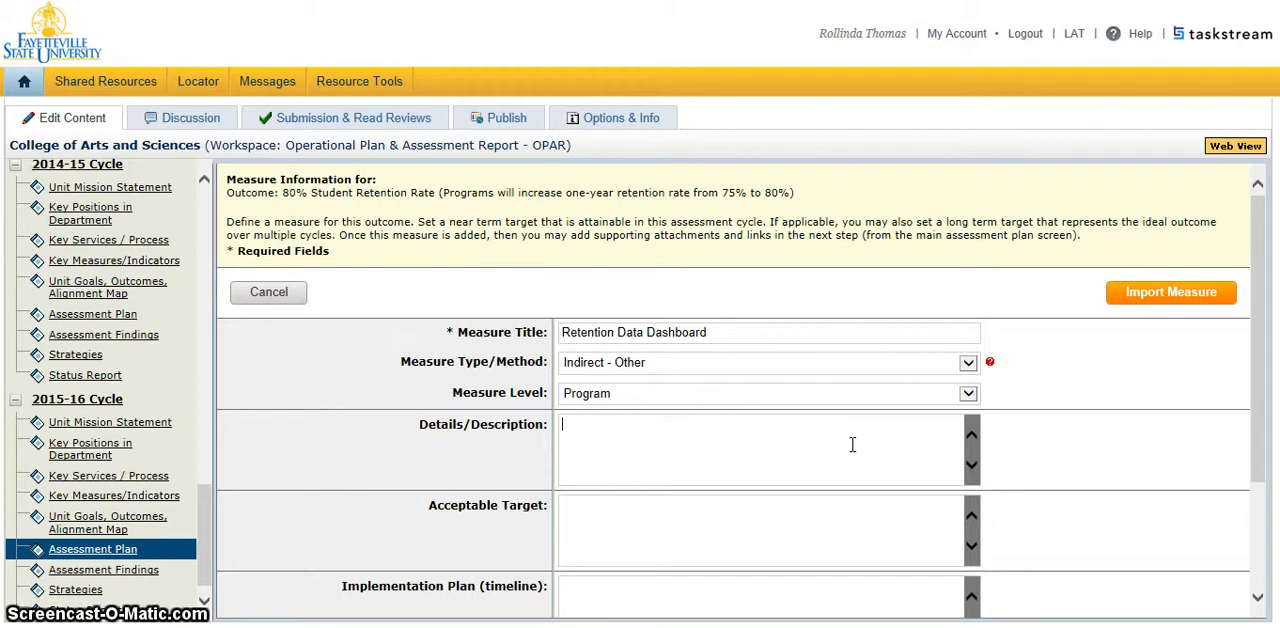
{"action": "type", "text": "80"}
{"action": "key", "text": "BackSpace"}
{"action": "key", "text": "BackSpace"}
{"action": "key", "text": "BackSpace"}
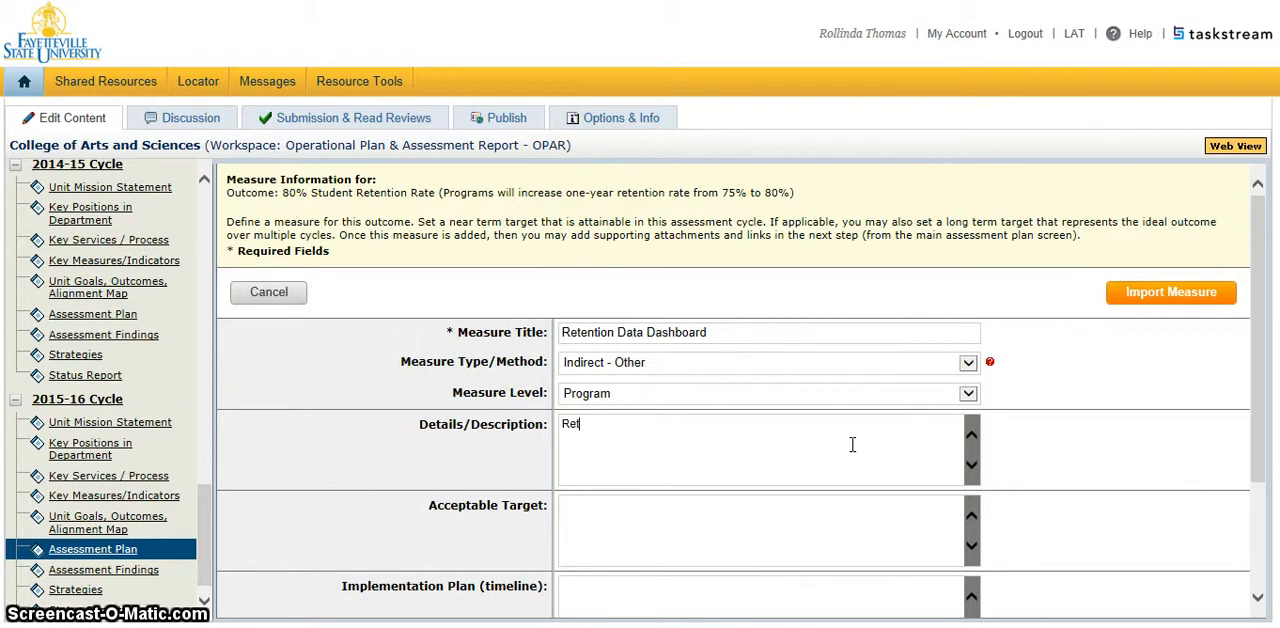
{"action": "type", "text": "Report of retention r"}
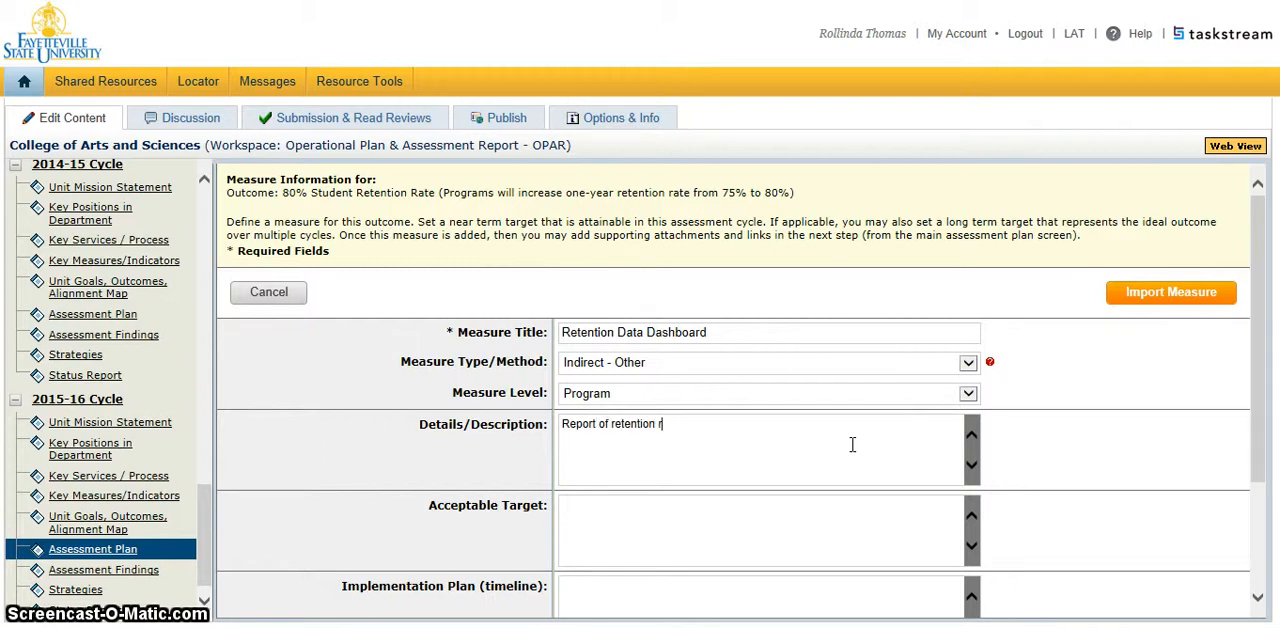
{"action": "type", "text": "ate from Ac"}
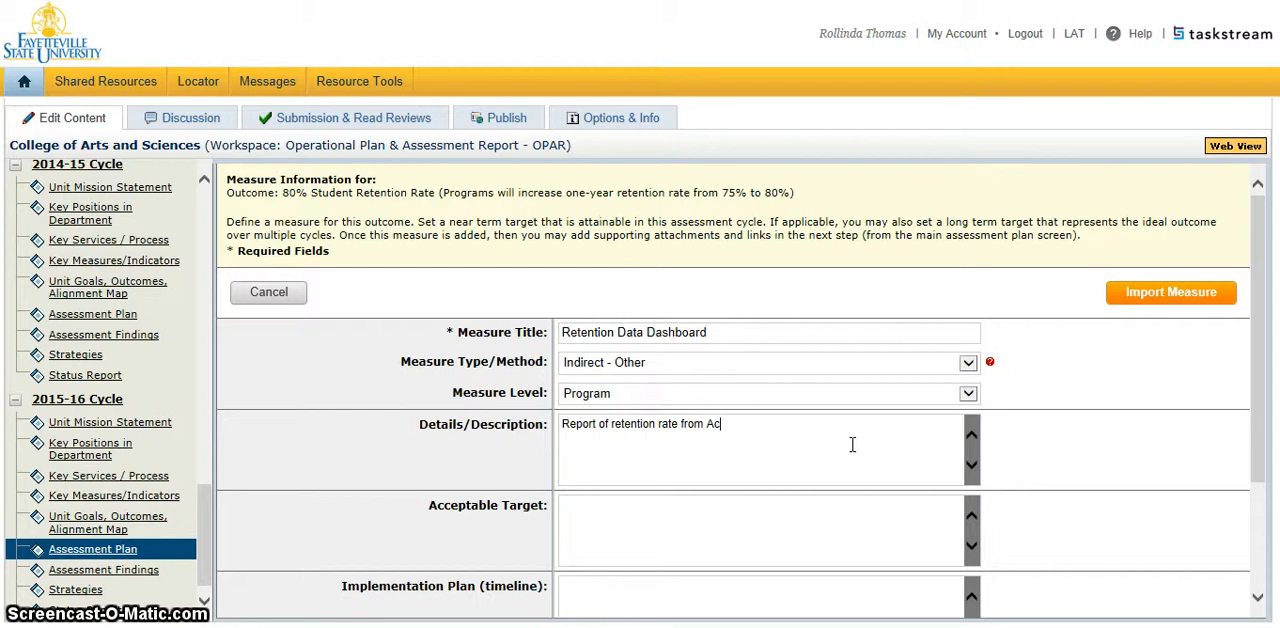
{"action": "type", "text": "ademic Af"}
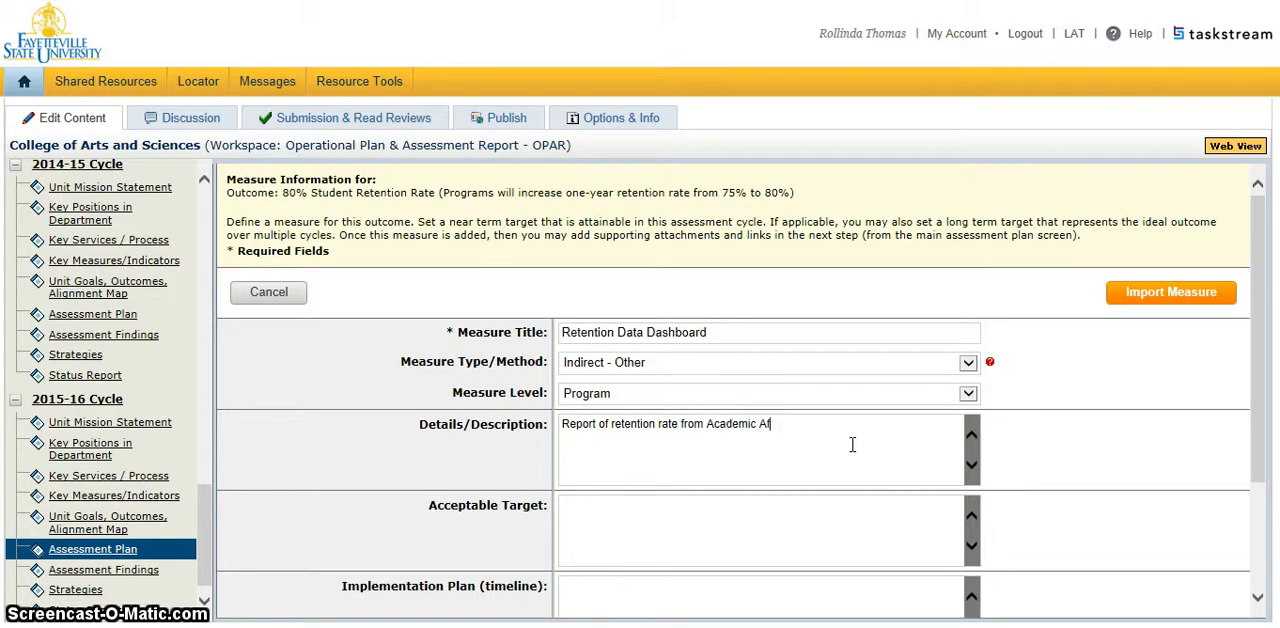
{"action": "type", "text": "fairs"}
Enter "80% Student retention rate" as the retention measure's acceptable target.
{"action": "left_click", "coordinate": [690, 503]}
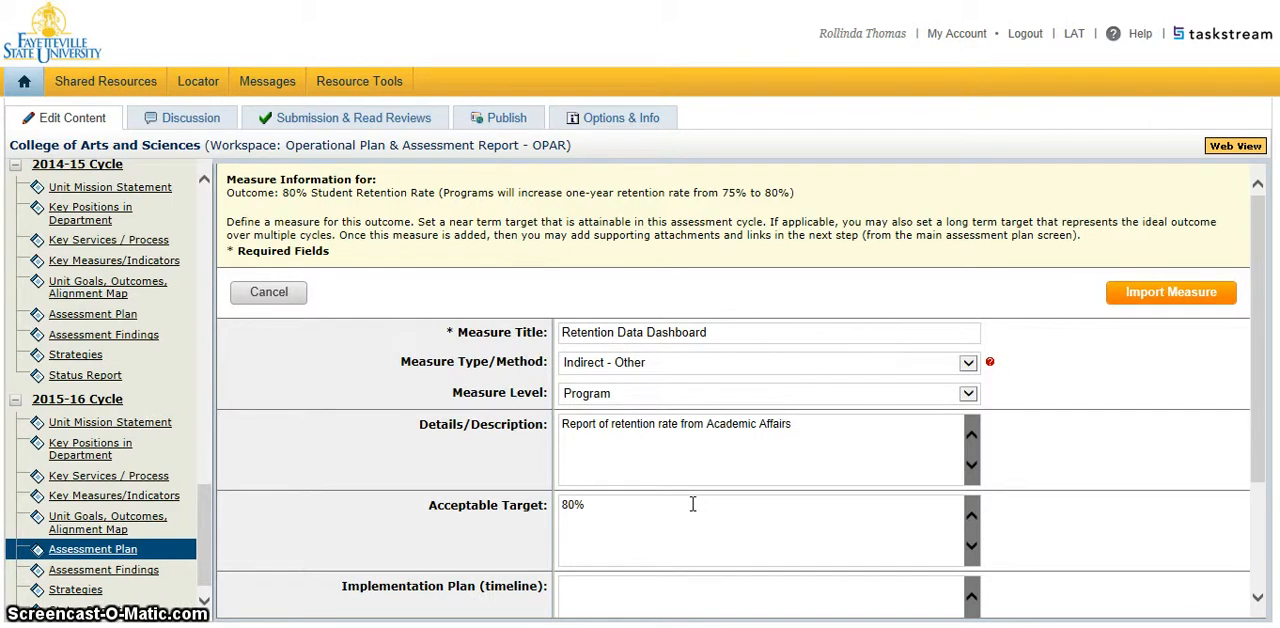
{"action": "type", "text": "Student"}
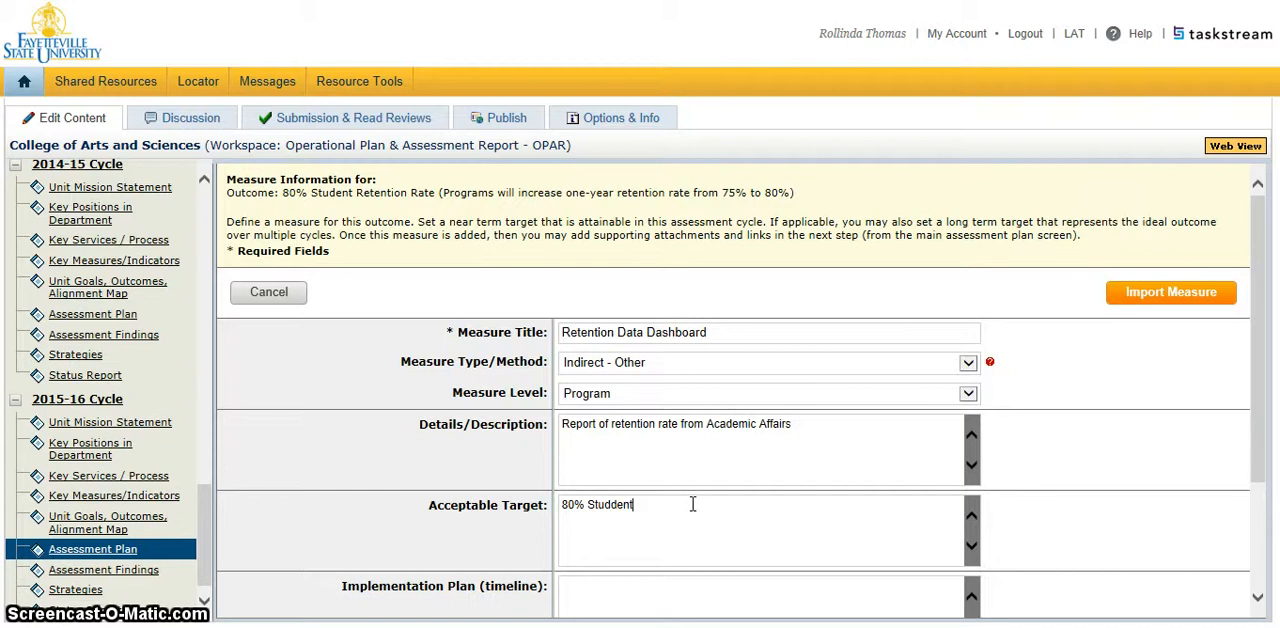
{"action": "key", "text": "BackSpace"}
{"action": "key", "text": "BackSpace"}
{"action": "key", "text": "BackSpace"}
{"action": "type", "text": "ent Ret"}
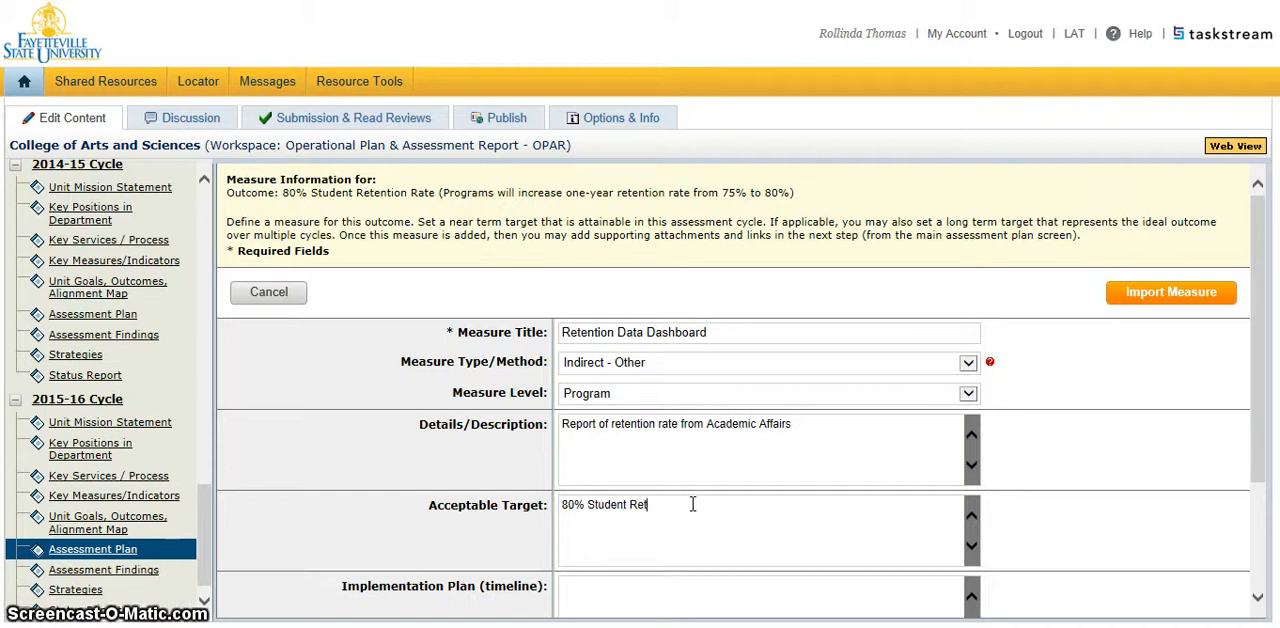
{"action": "key", "text": "BackSpace"}
{"action": "key", "text": "BackSpace"}
{"action": "key", "text": "BackSpace"}
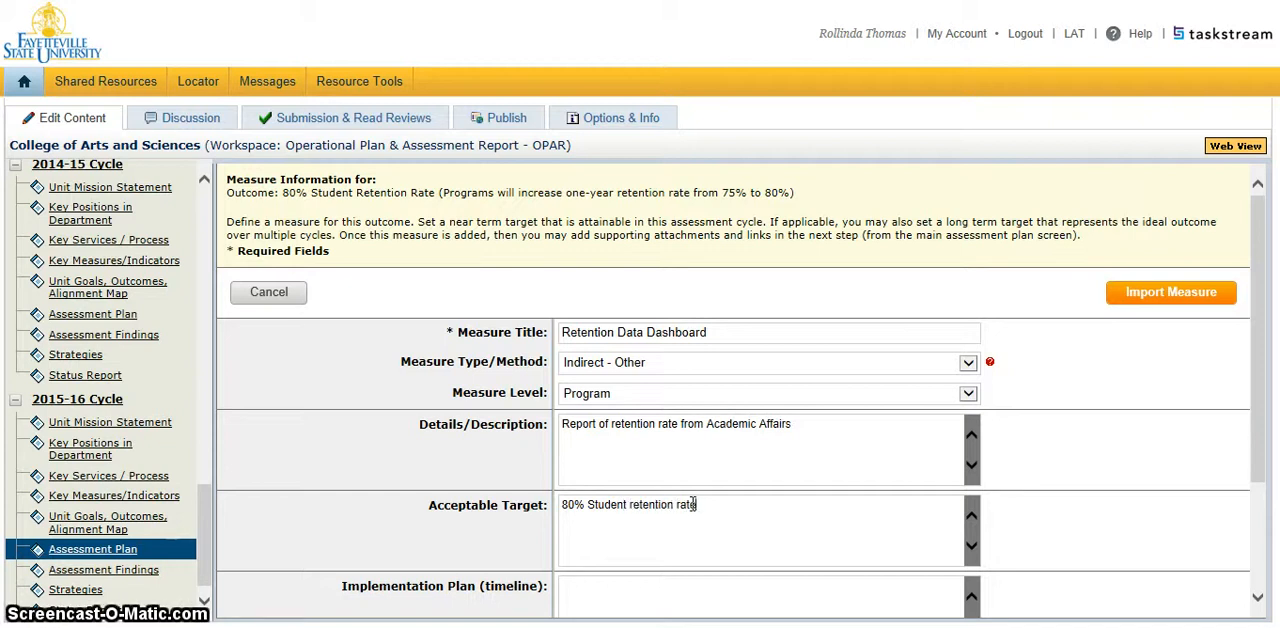
Enter "Current academic year" as the retention measure's implementation plan (timeline).
{"action": "left_click_drag", "start_coordinate": [1258, 402], "coordinate": [1269, 523]}
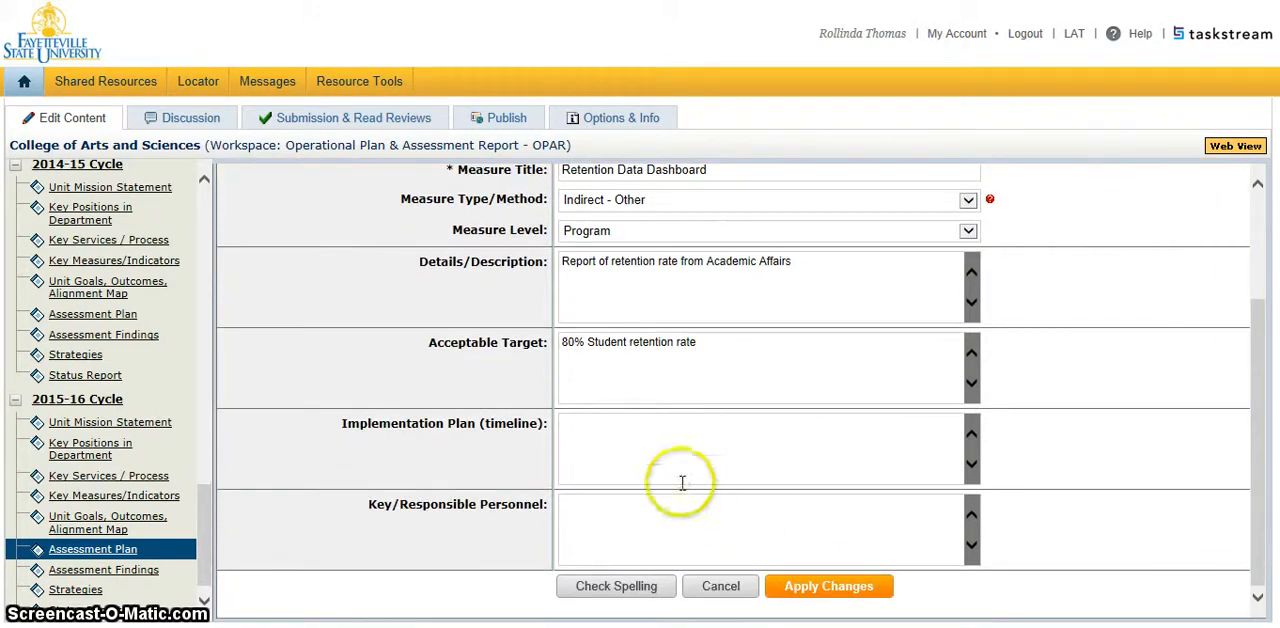
{"action": "left_click", "coordinate": [631, 436]}
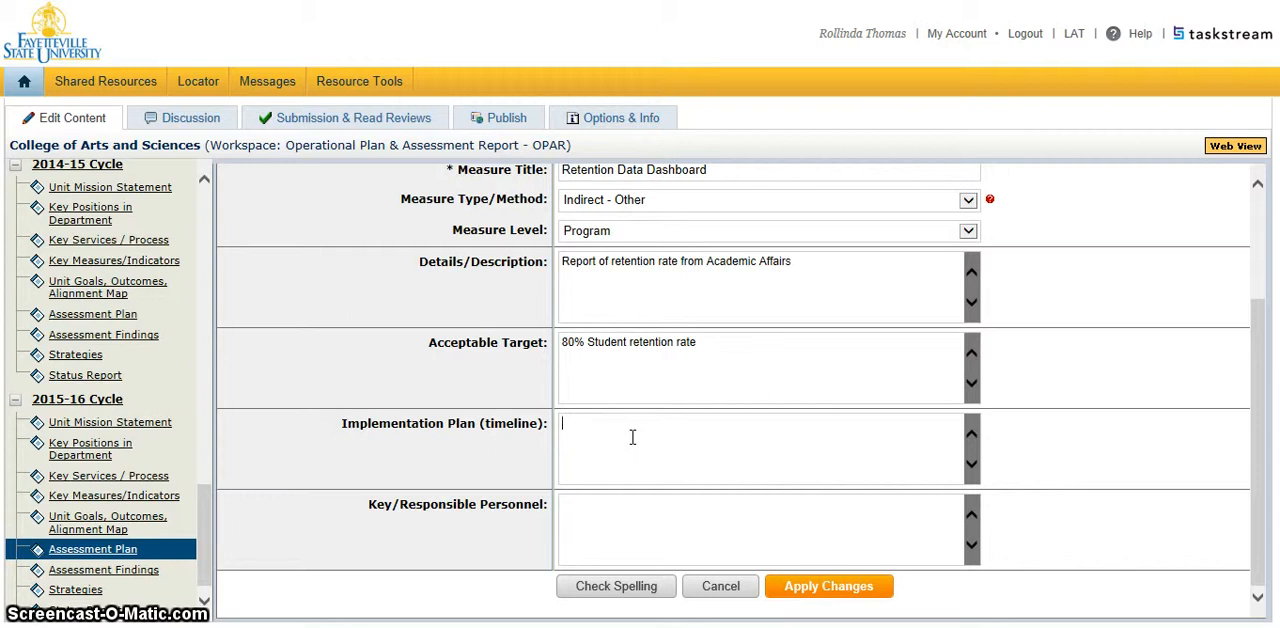
{"action": "type", "text": "Current"}
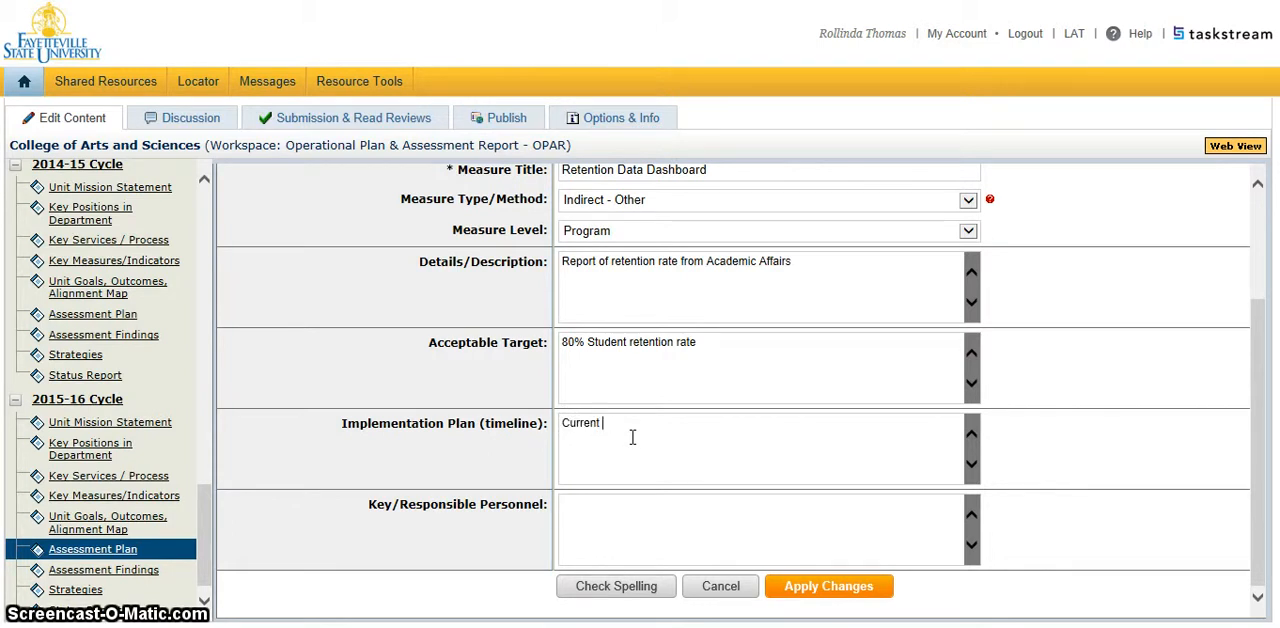
{"action": "type", "text": " academic year"}
Enter "Department Chair" as the retention measure's key/responsible personnel and apply the changes.
{"action": "left_click", "coordinate": [678, 510]}
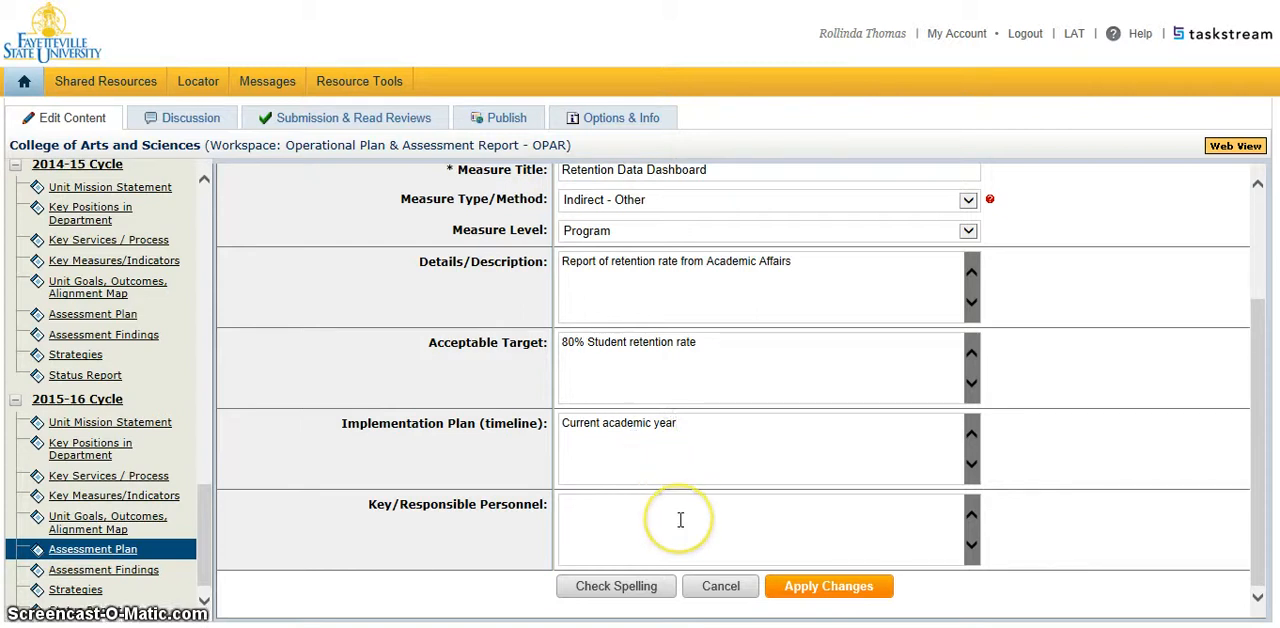
{"action": "left_click", "coordinate": [680, 519]}
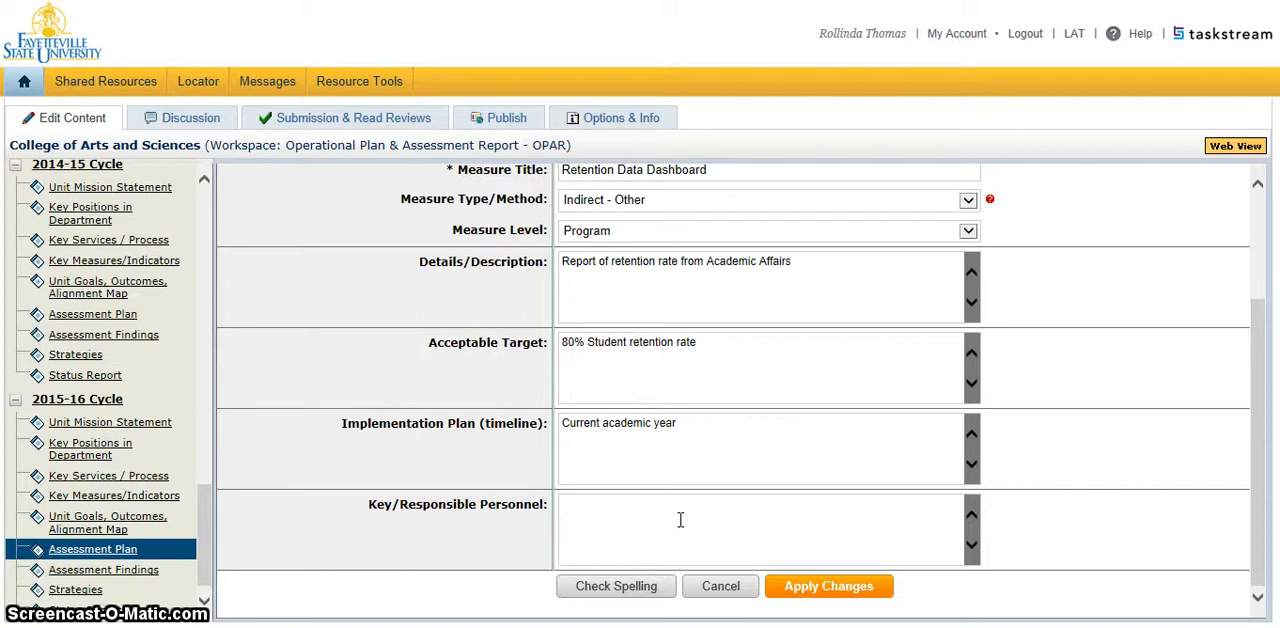
{"action": "type", "text": "Depa"}
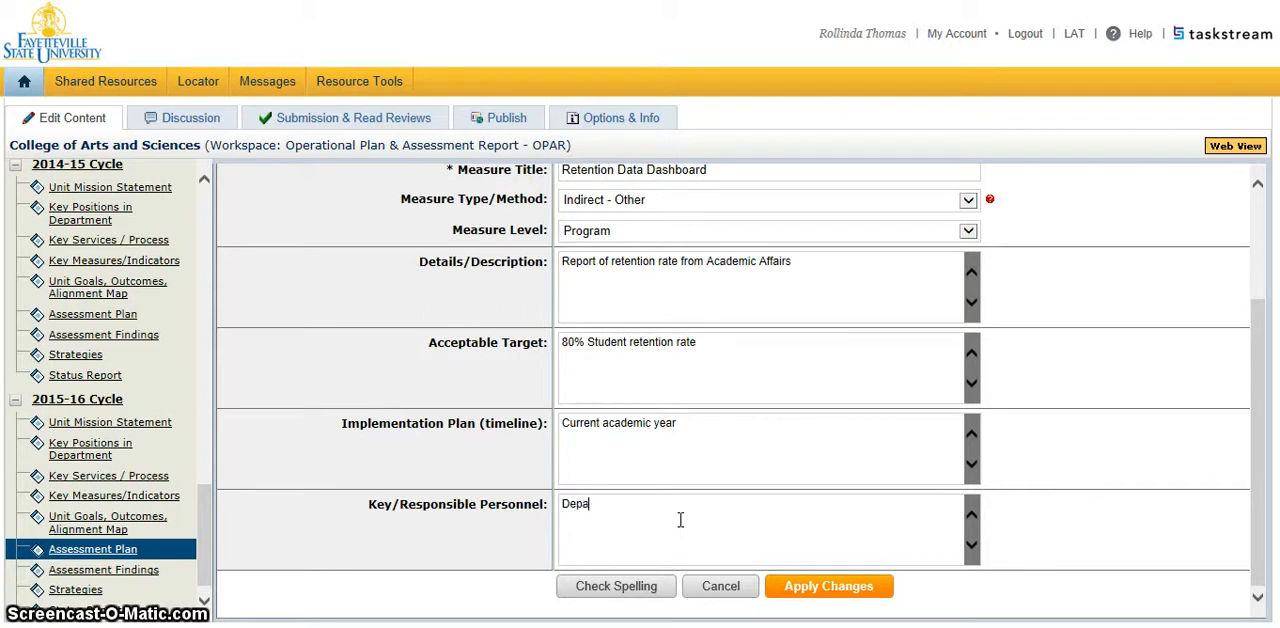
{"action": "type", "text": "rtment Chair"}
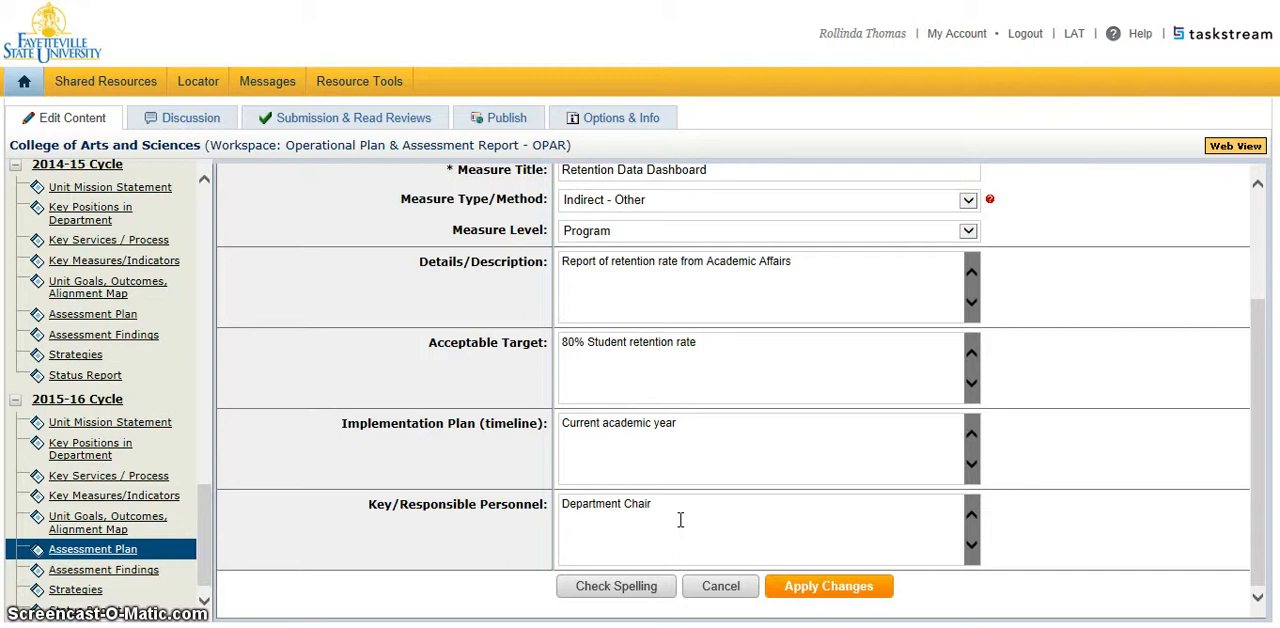
{"action": "left_click", "coordinate": [828, 590]}
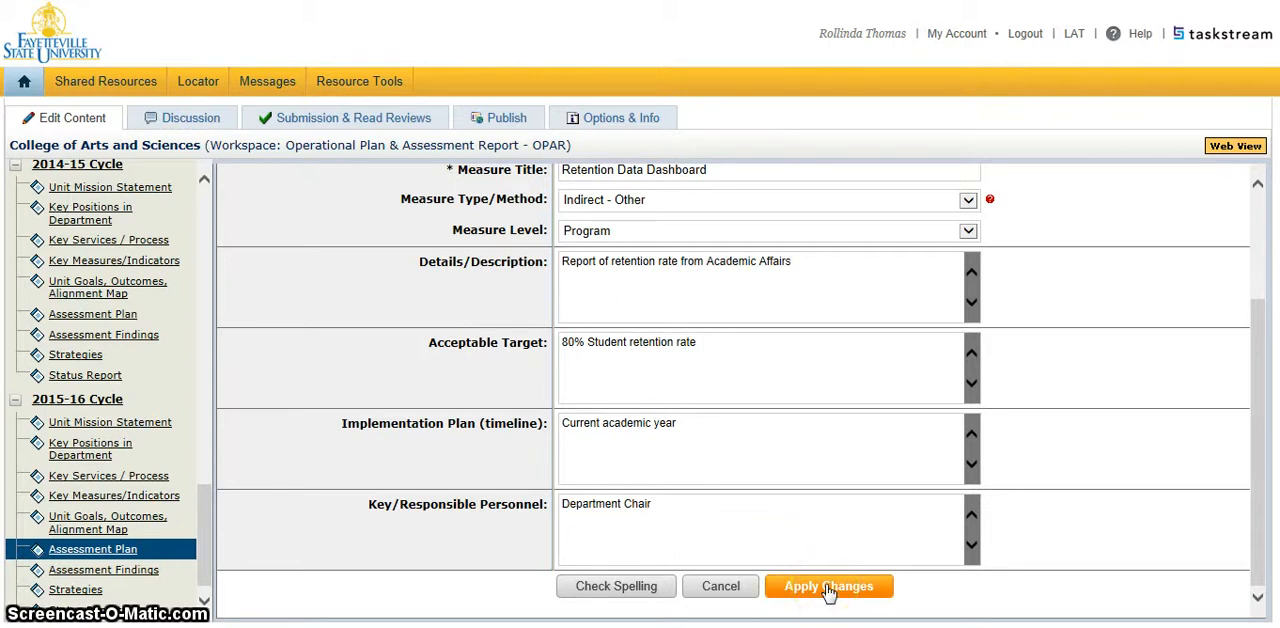
{"action": "left_click", "coordinate": [828, 590]}
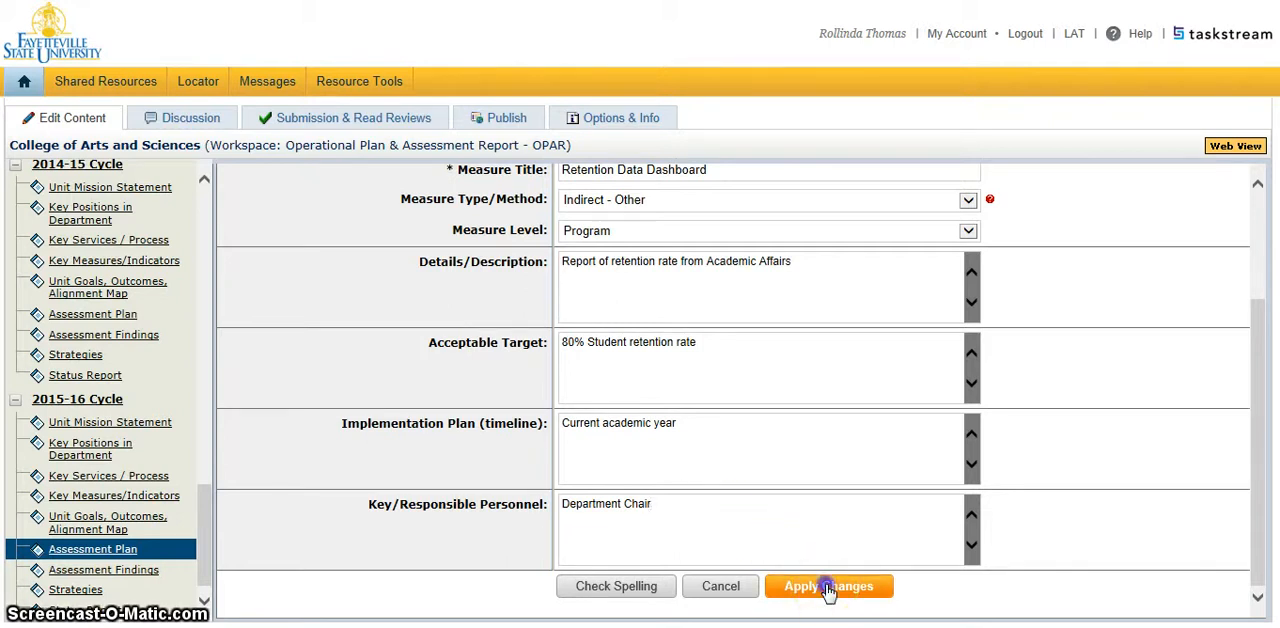